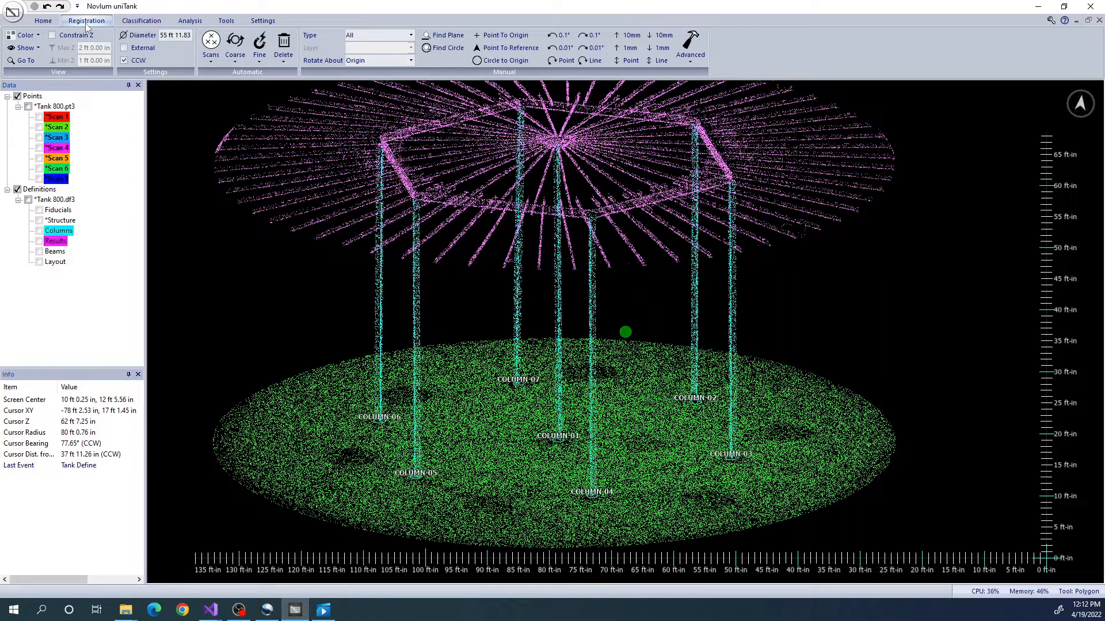
- Delete all existing column definitions by name, from COLUMN-01 through COLUMN-07
click(284, 63)
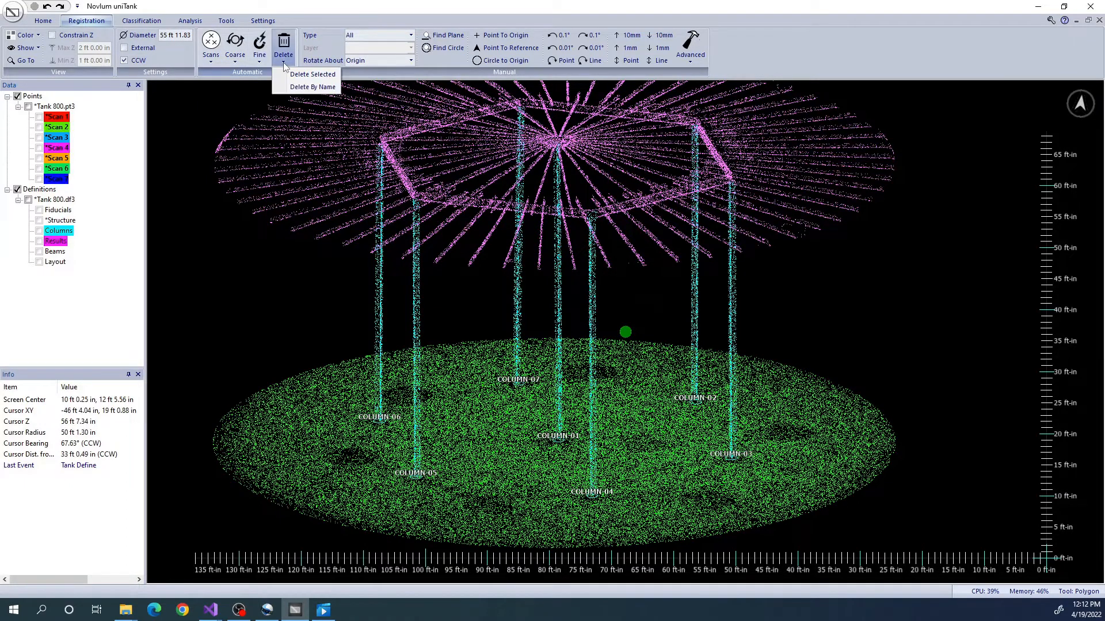
click(311, 87)
click(506, 308)
click(505, 340)
click(556, 326)
click(439, 394)
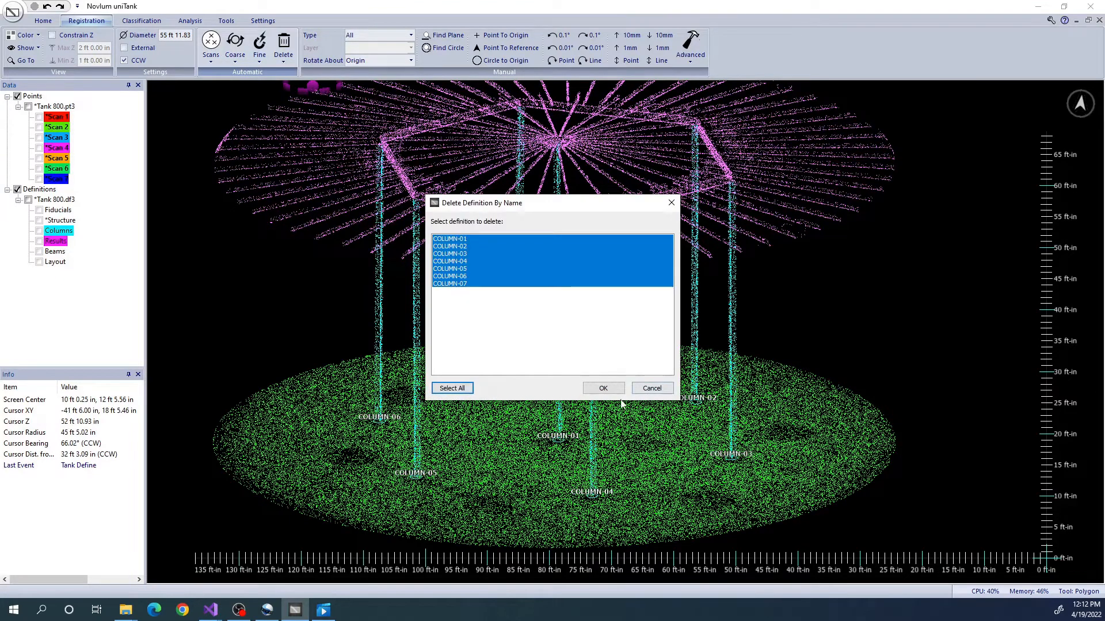
click(603, 389)
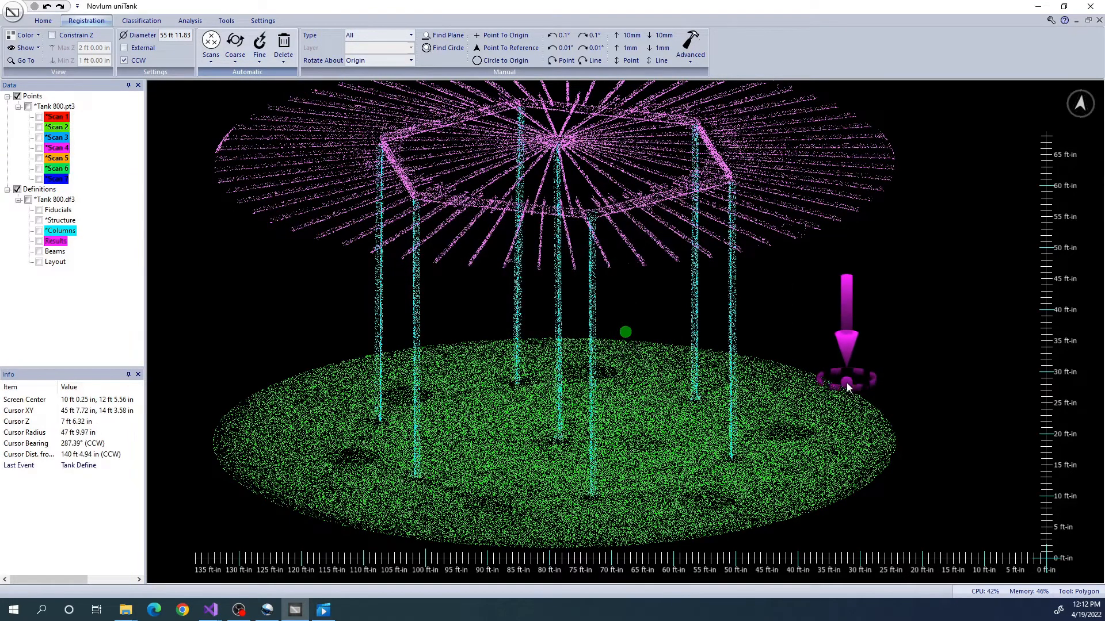
- Constrain the displayed points to Z 2 ft to 3 ft and frame the centre column's cross-section from above
click(76, 37)
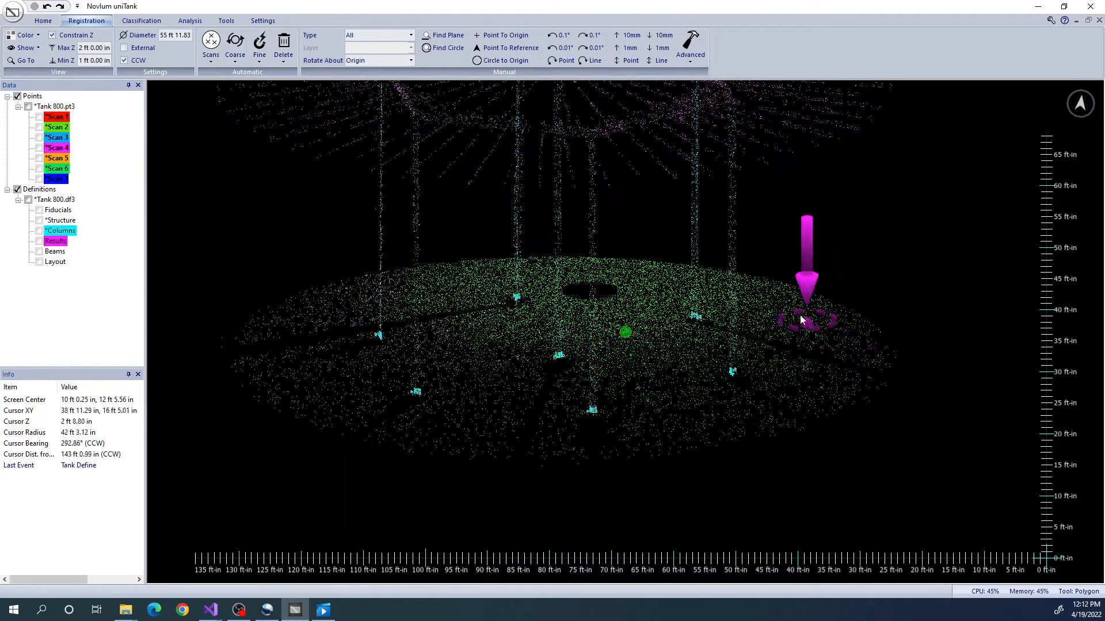
scroll(808, 431, up, 7)
middle_drag(762, 430, 801, 323)
scroll(801, 324, up, 5)
middle_drag(755, 391, 763, 323)
key(Page_Up)
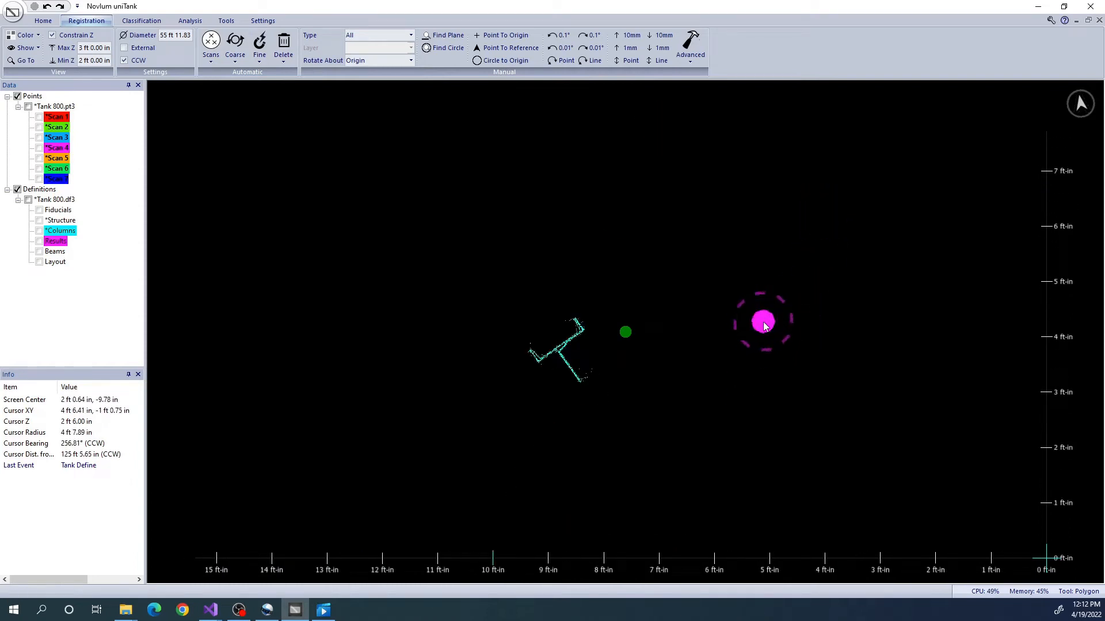
scroll(764, 326, up, 3)
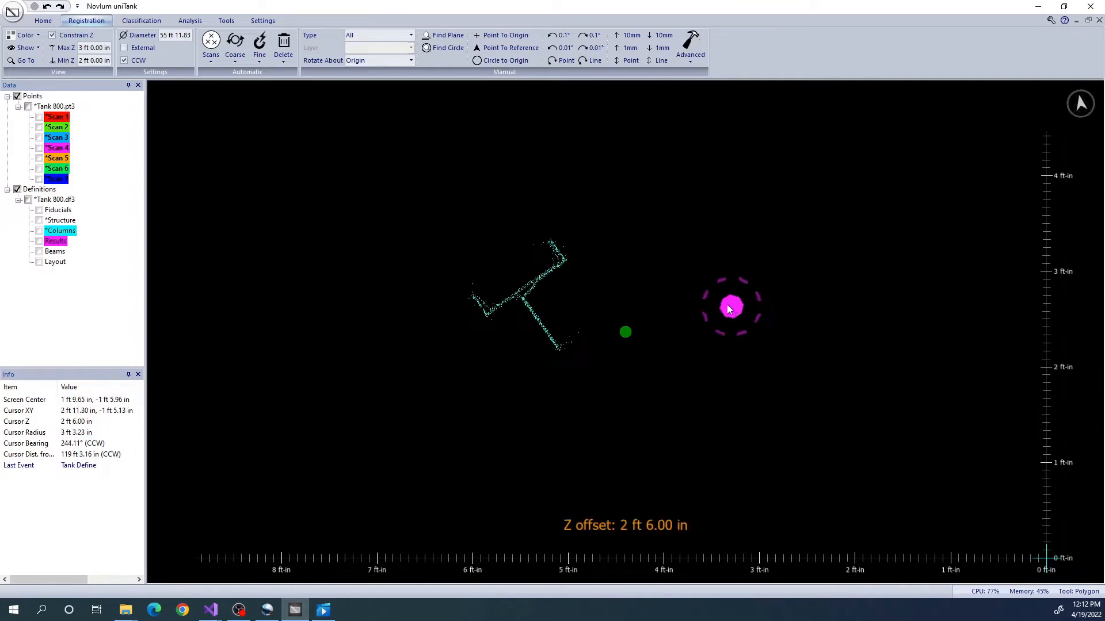
- Trace the centre column's cross-section with the Polygon tool, following its long web, both flanges and the perpendicular leg
click(45, 21)
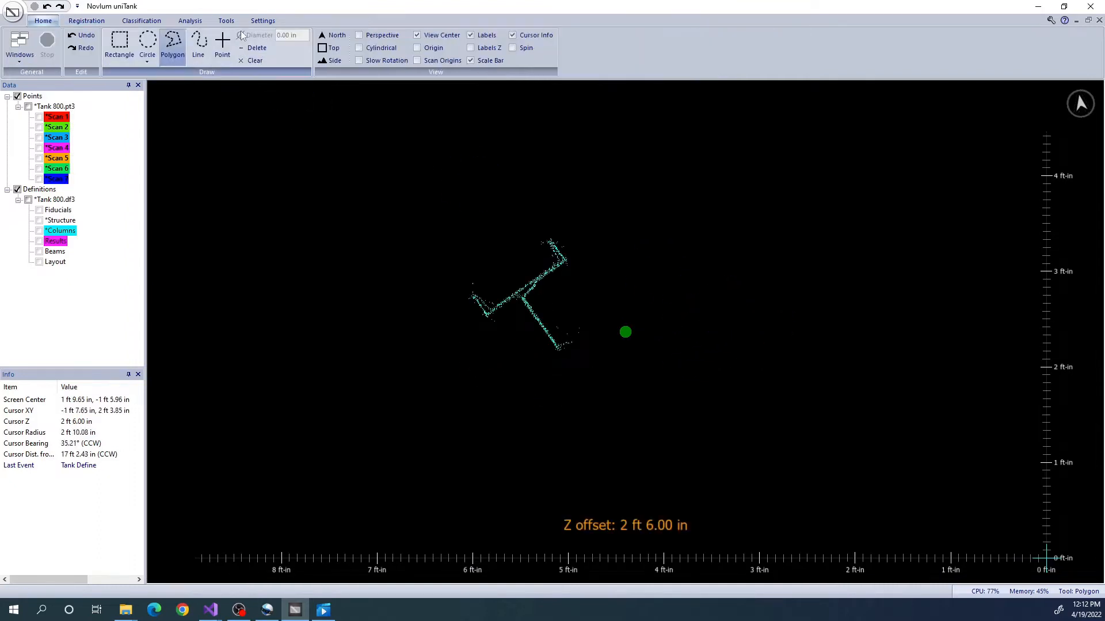
click(172, 45)
scroll(581, 279, up, 1)
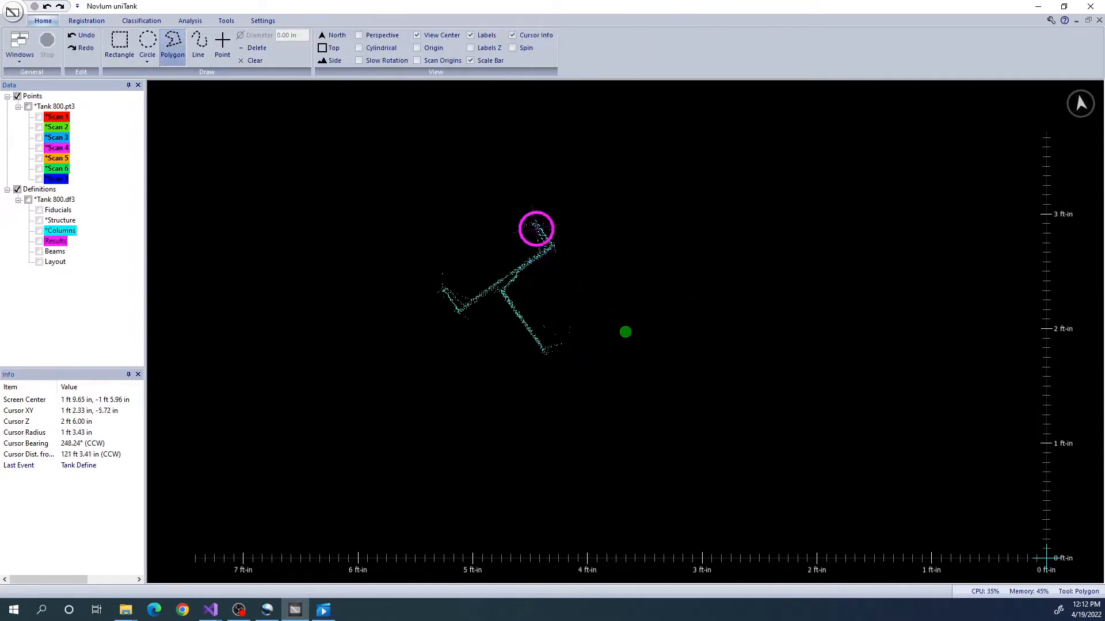
click(535, 222)
click(554, 246)
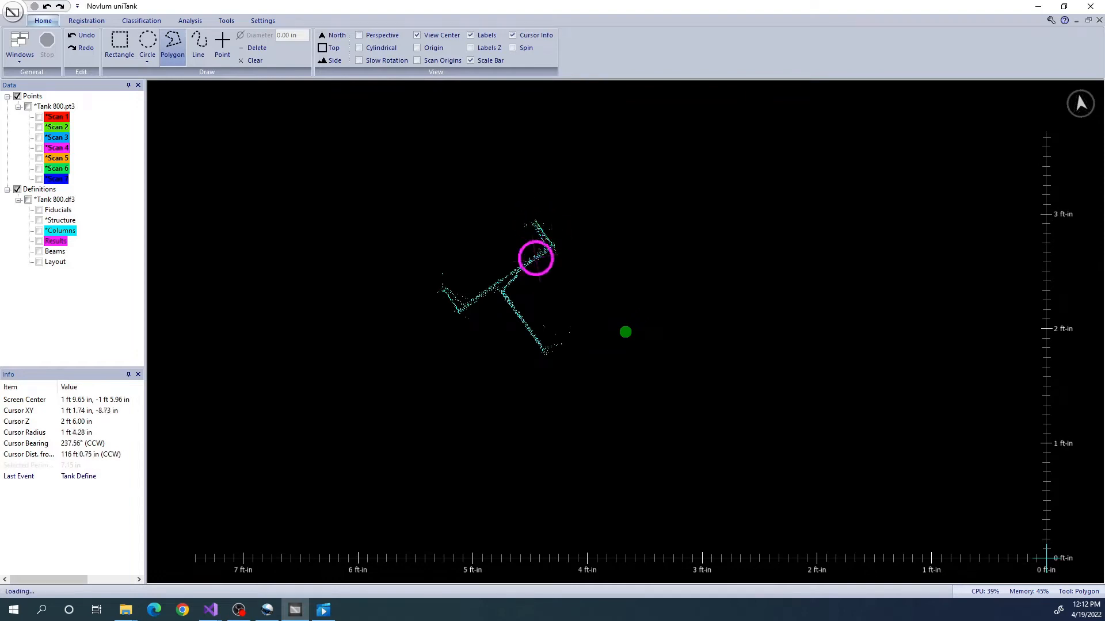
click(500, 286)
click(547, 348)
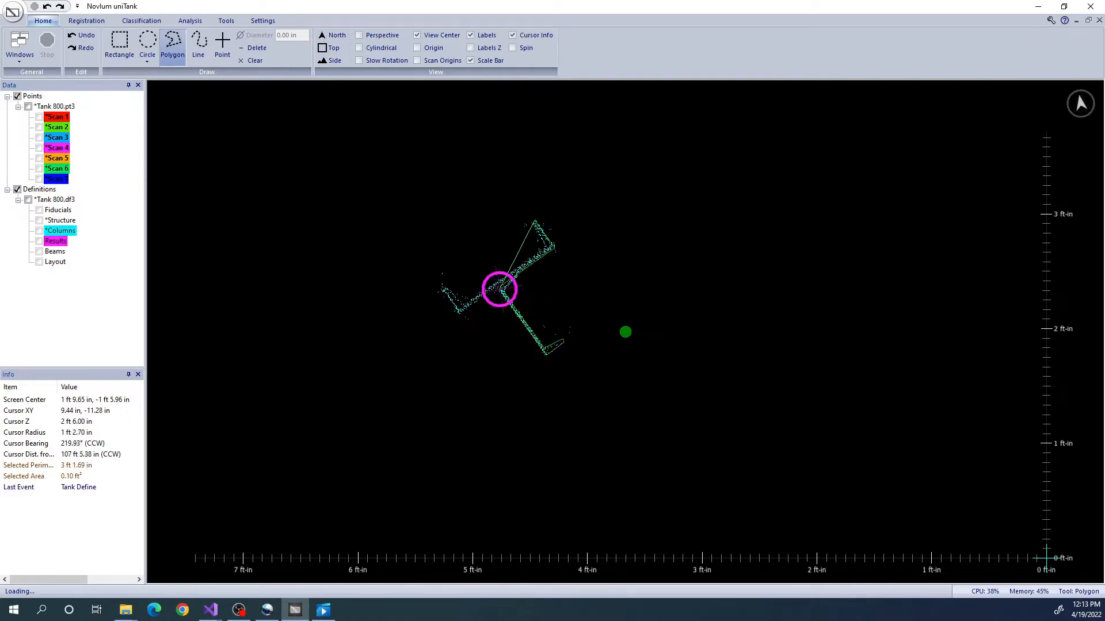
click(460, 317)
click(444, 284)
click(462, 307)
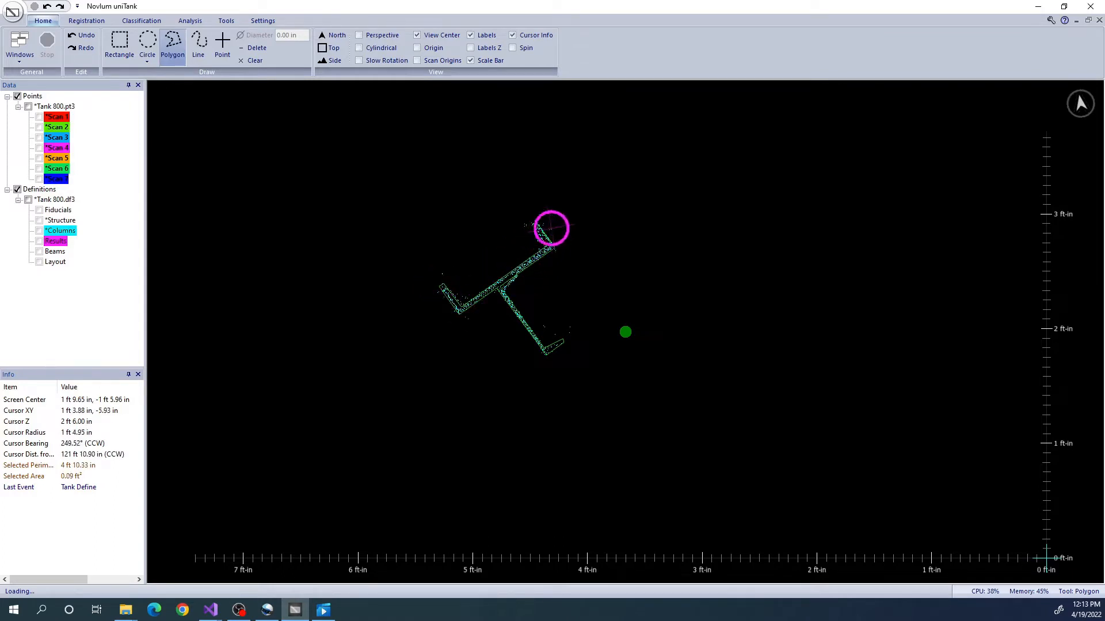
- Define a column from the centre polygon, with the cross-section at Z 2 ft 6.00 in
click(148, 25)
click(366, 49)
click(570, 328)
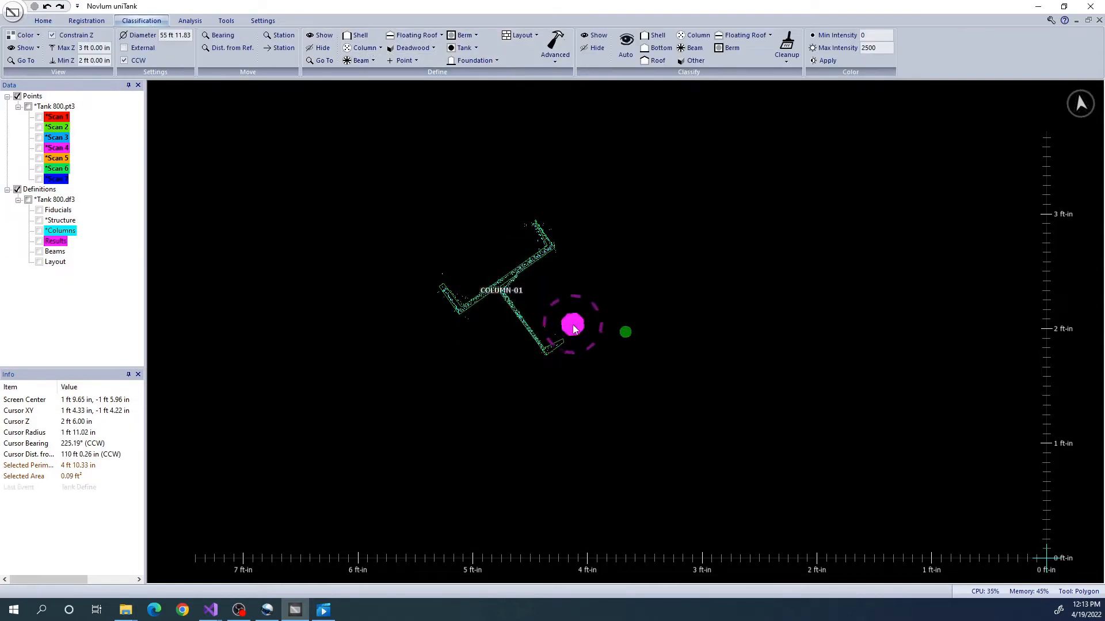
- Trace the T-shaped outer column south of the centre with a polygon and define it as a column at Z 2 ft 6.00 in
scroll(587, 322, down, 5)
scroll(691, 173, up, 5)
scroll(788, 288, up, 3)
scroll(755, 353, up, 3)
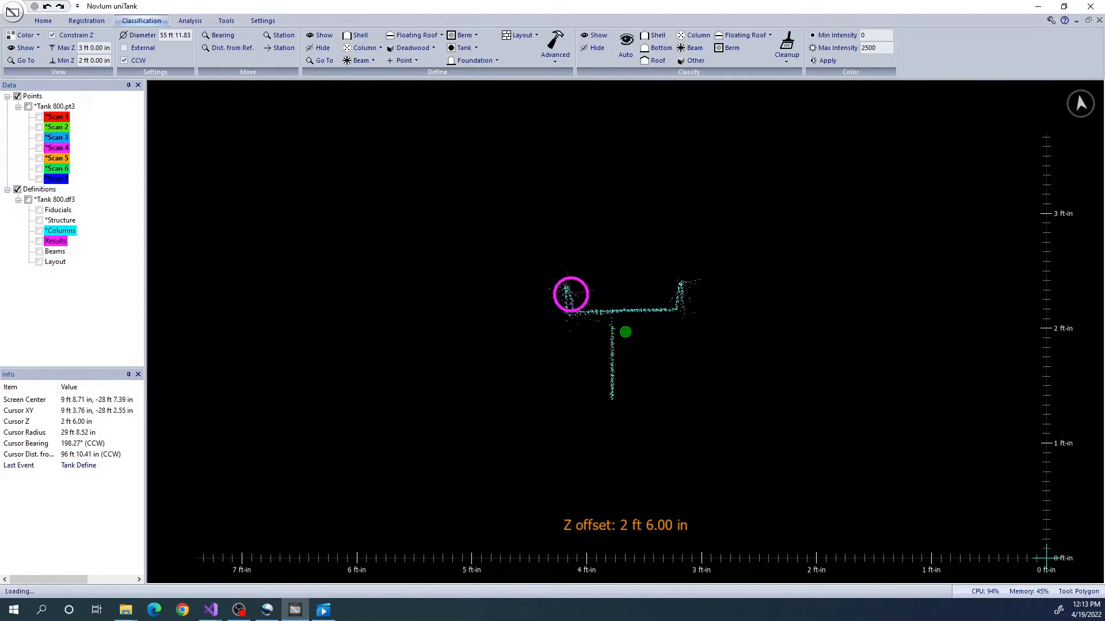
click(575, 312)
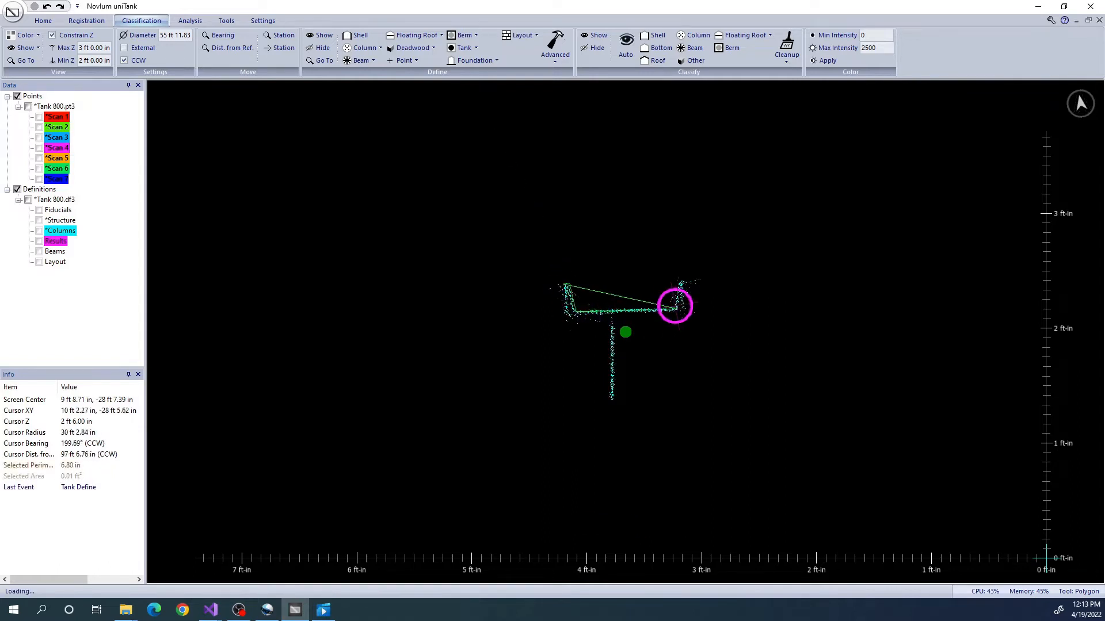
click(675, 308)
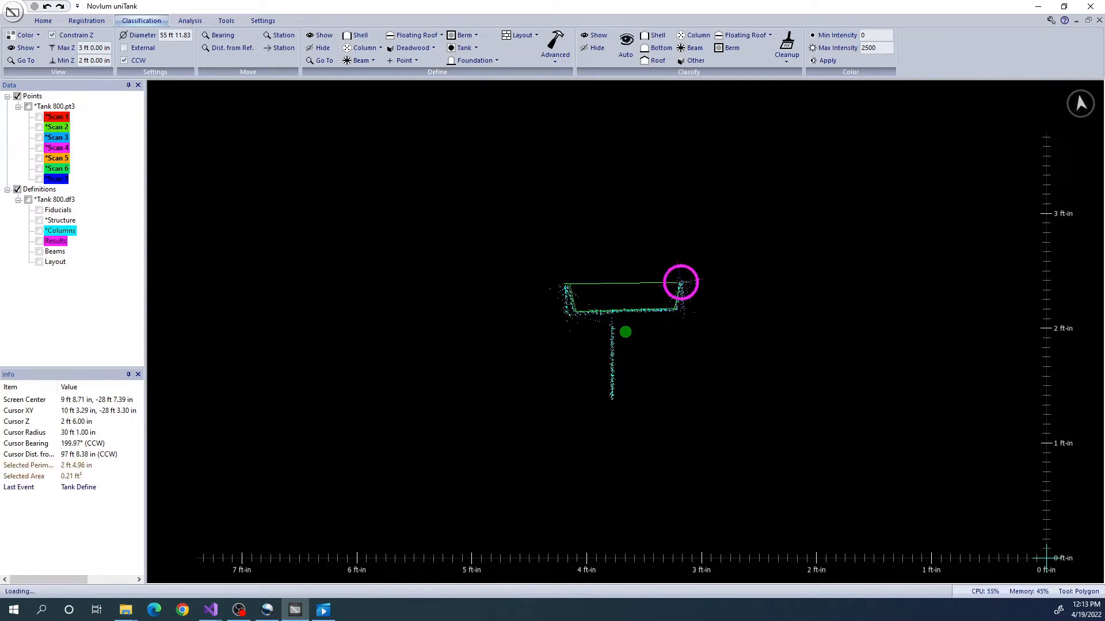
click(682, 313)
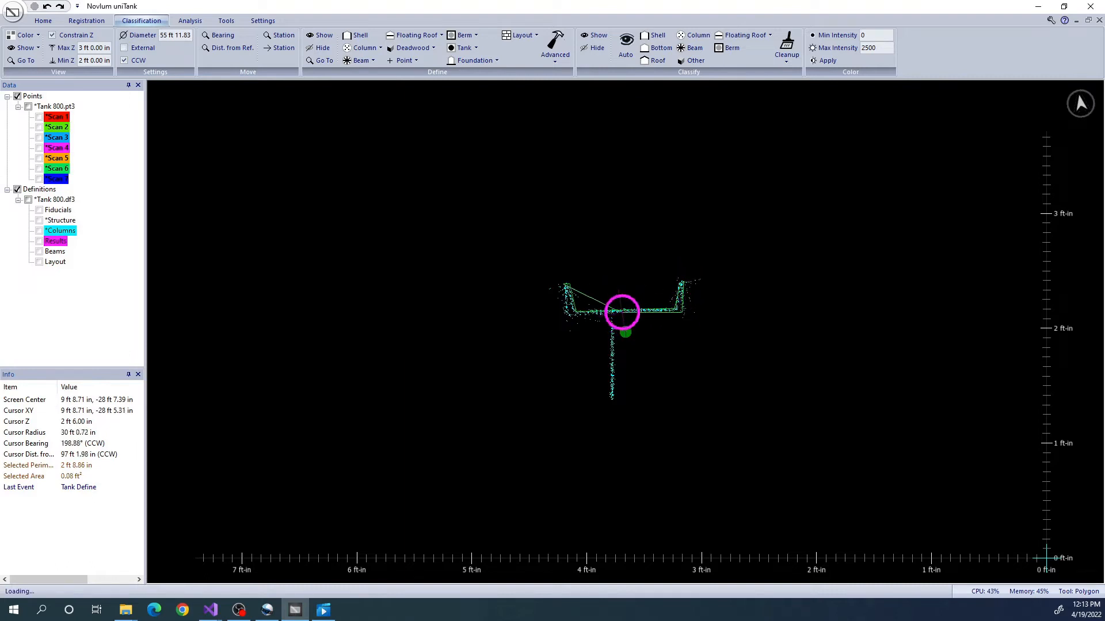
click(616, 313)
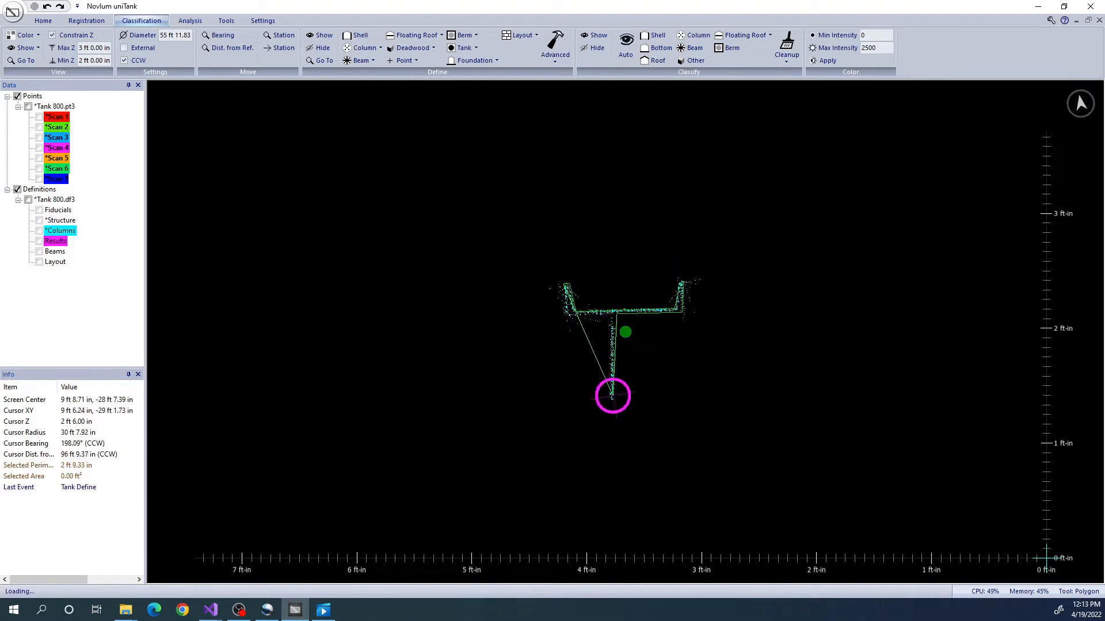
click(624, 402)
click(605, 403)
click(612, 319)
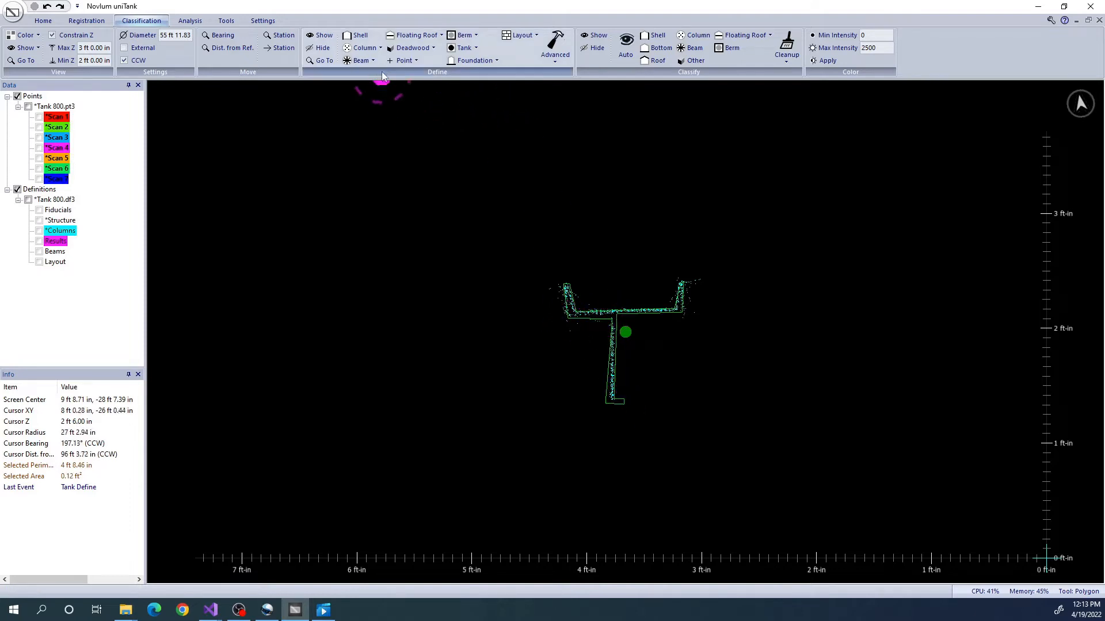
click(363, 48)
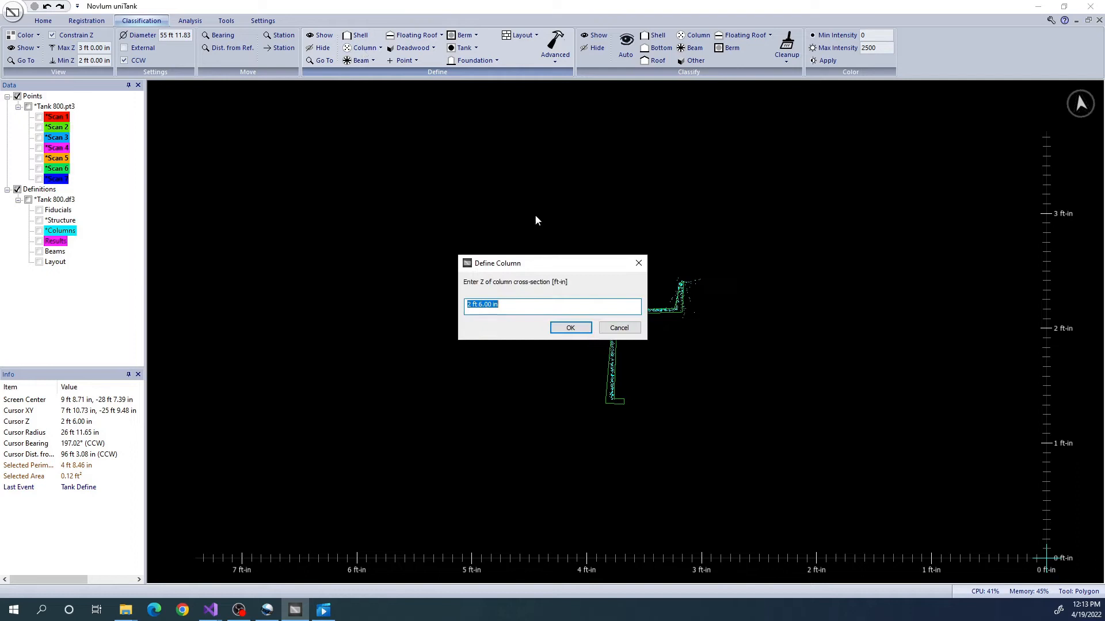
click(570, 328)
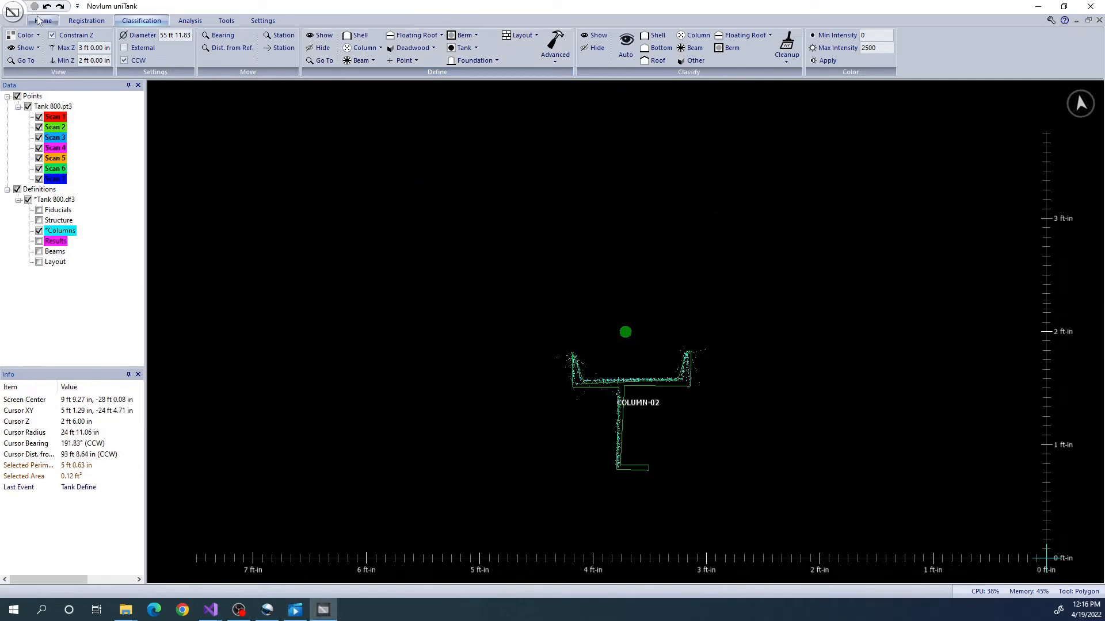
- Place a point with the Point tool on each of the five remaining undefined outer columns
click(39, 20)
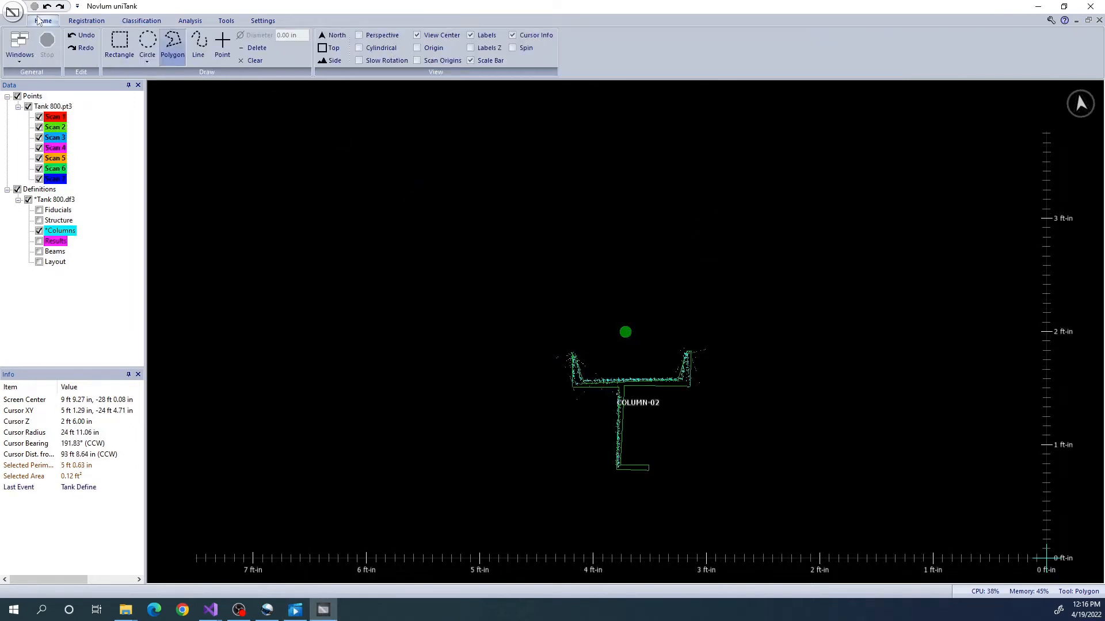
click(222, 51)
scroll(813, 286, down, 10)
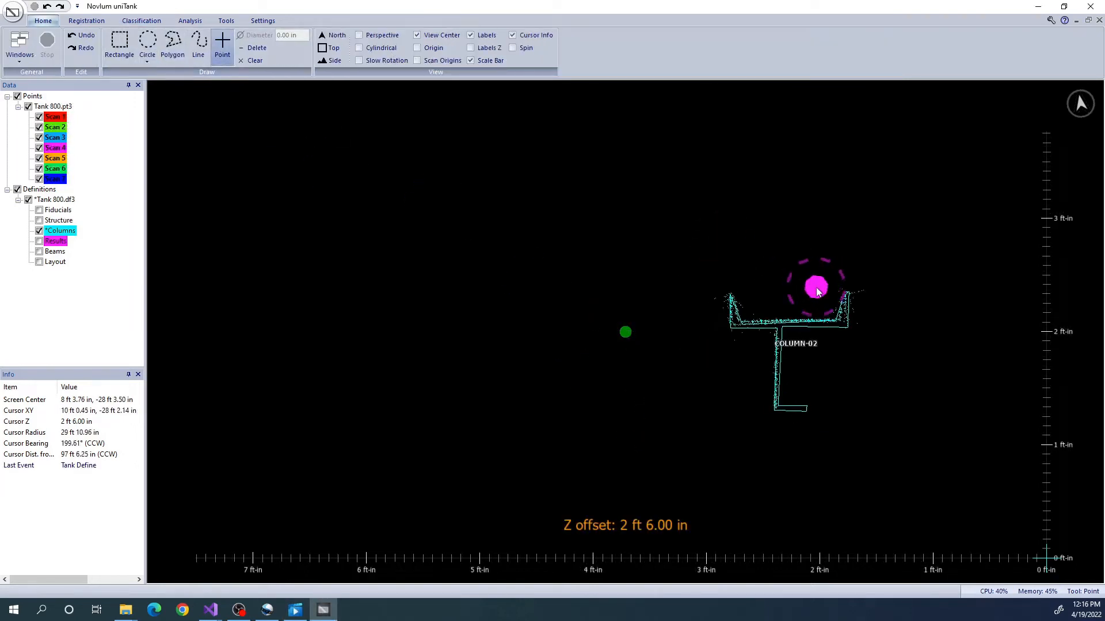
middle_drag(815, 273, 794, 305)
scroll(725, 309, down, 1)
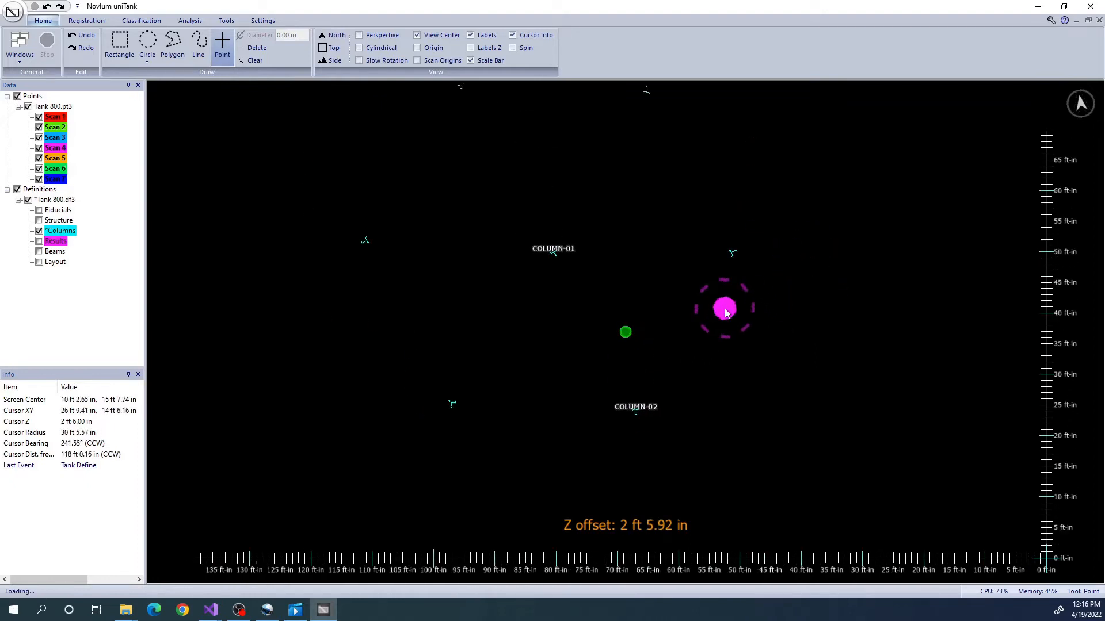
click(450, 364)
click(366, 240)
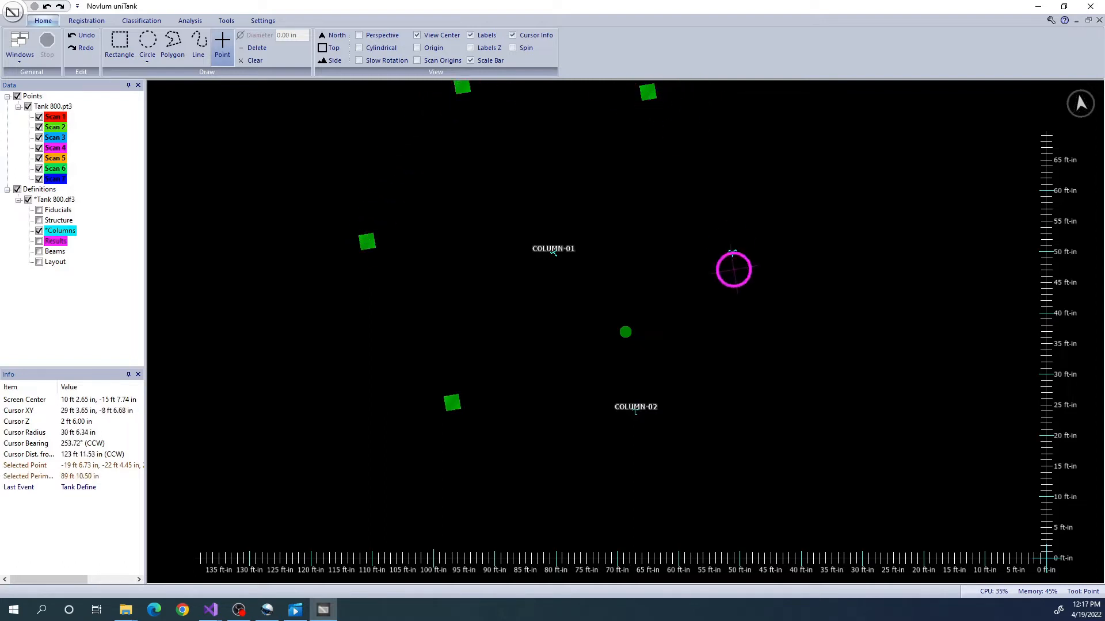
click(731, 252)
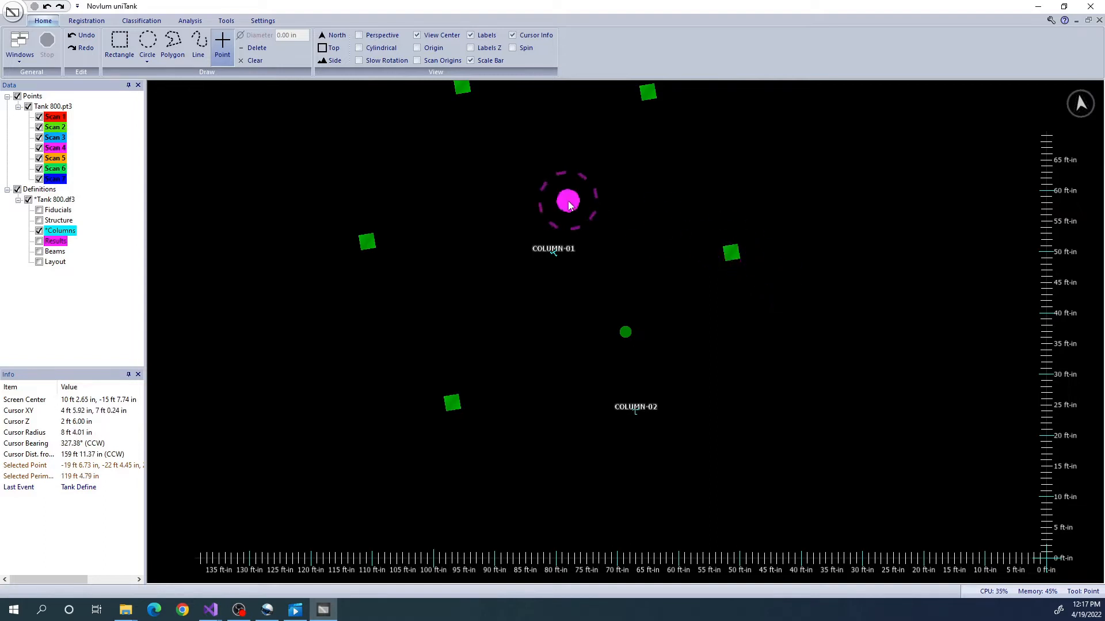
- Make COLUMN-02 the active layer, with the manual registration type set to Definitions
click(86, 21)
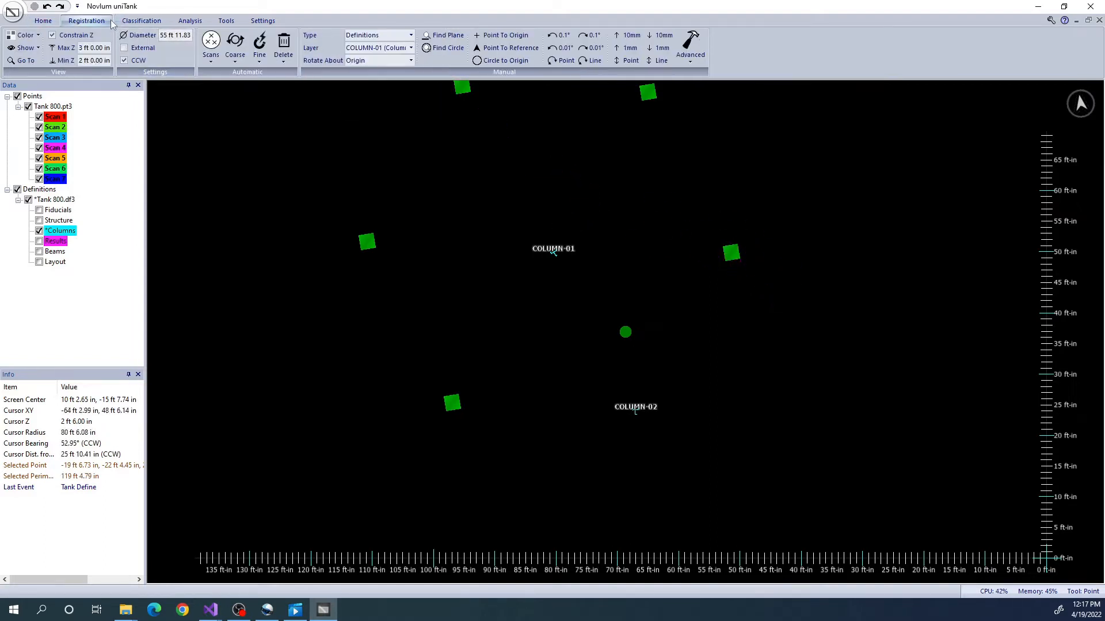
click(397, 35)
click(395, 75)
click(395, 48)
click(394, 76)
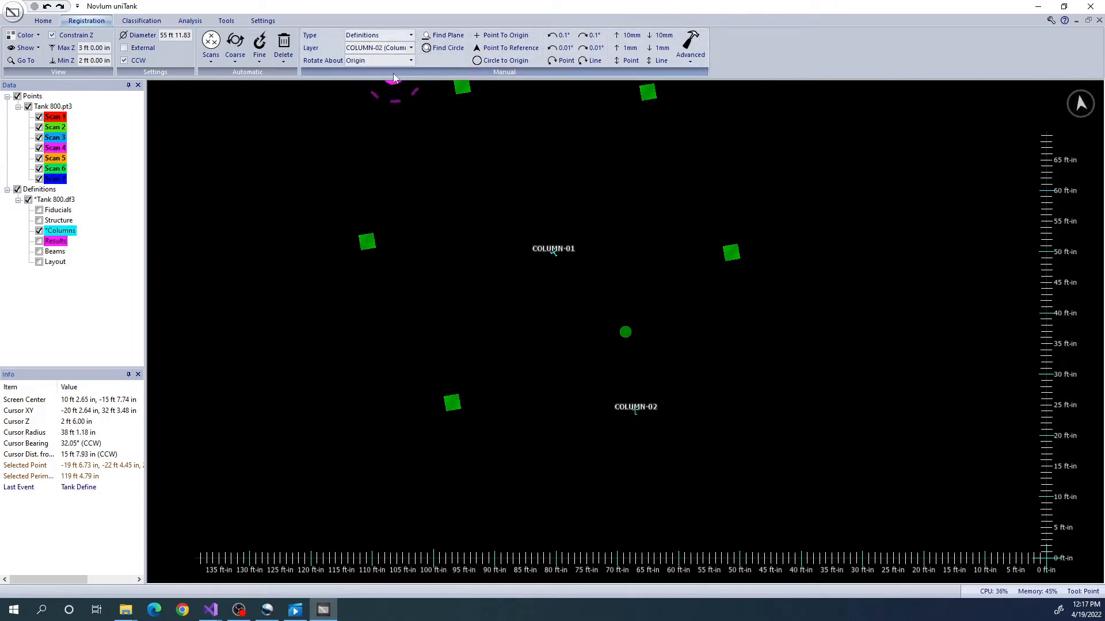
- Copy the active column definition to the placed points as COLUMN-03, using the Centroid reference point, and clear the points
click(150, 23)
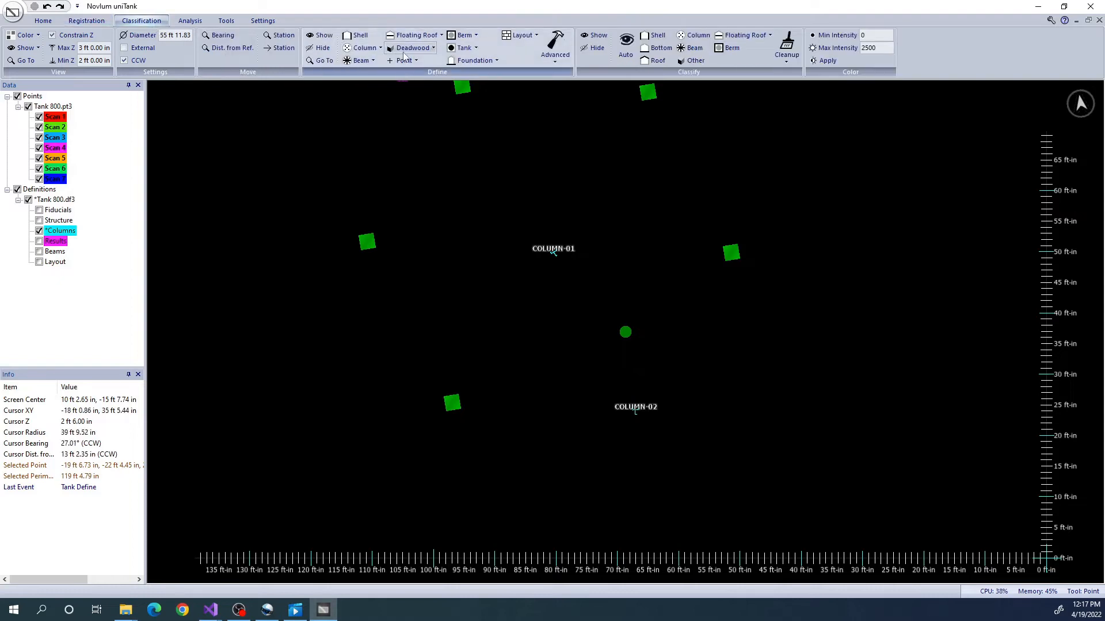
click(560, 62)
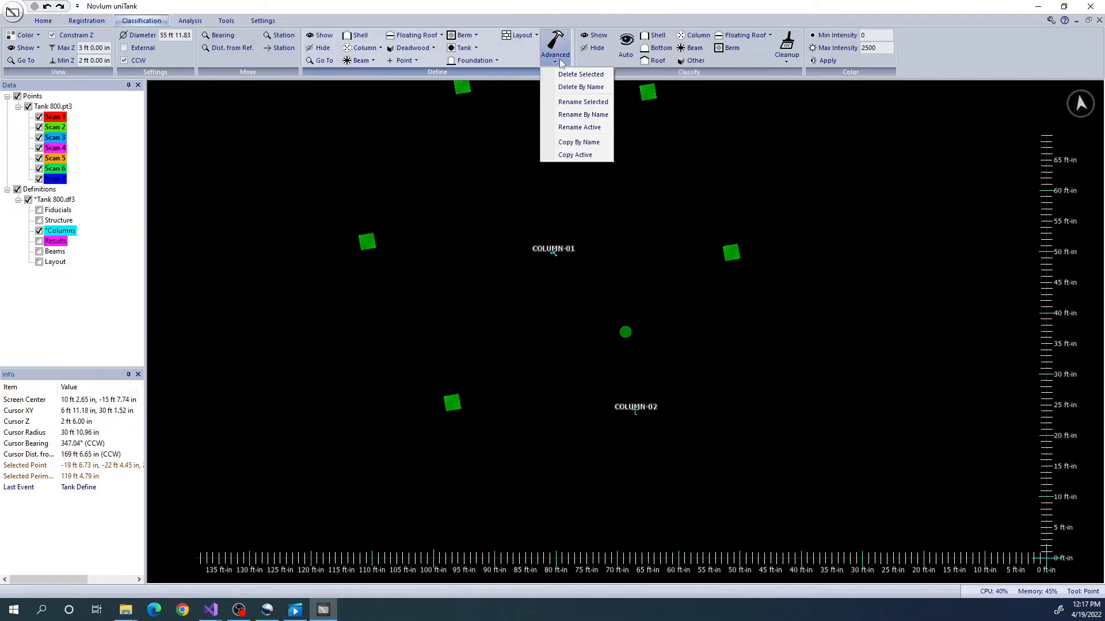
click(588, 156)
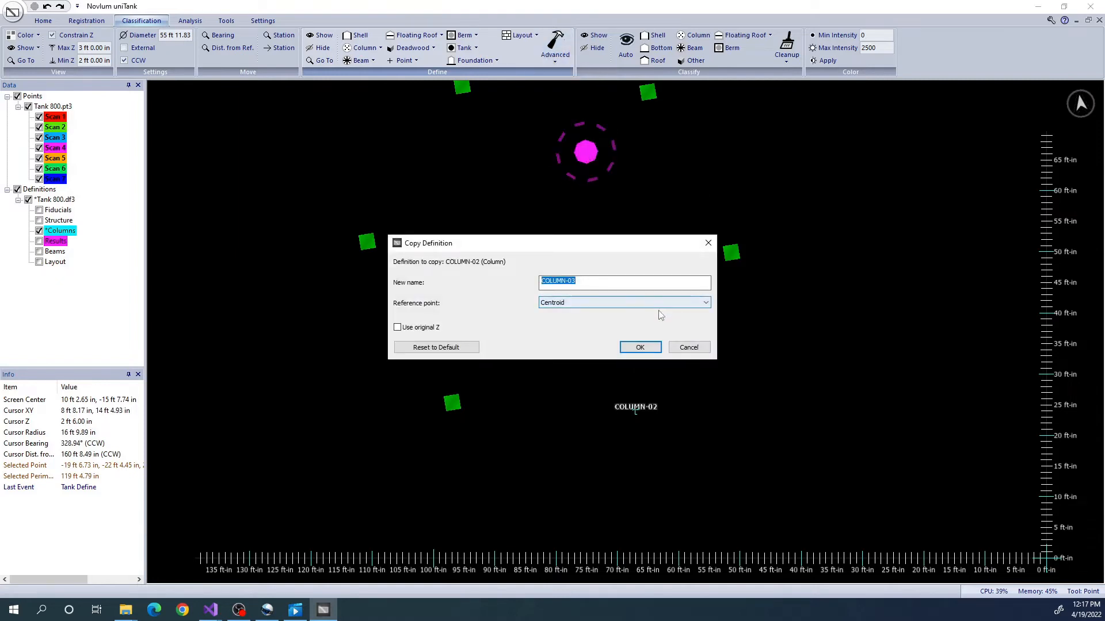
click(639, 348)
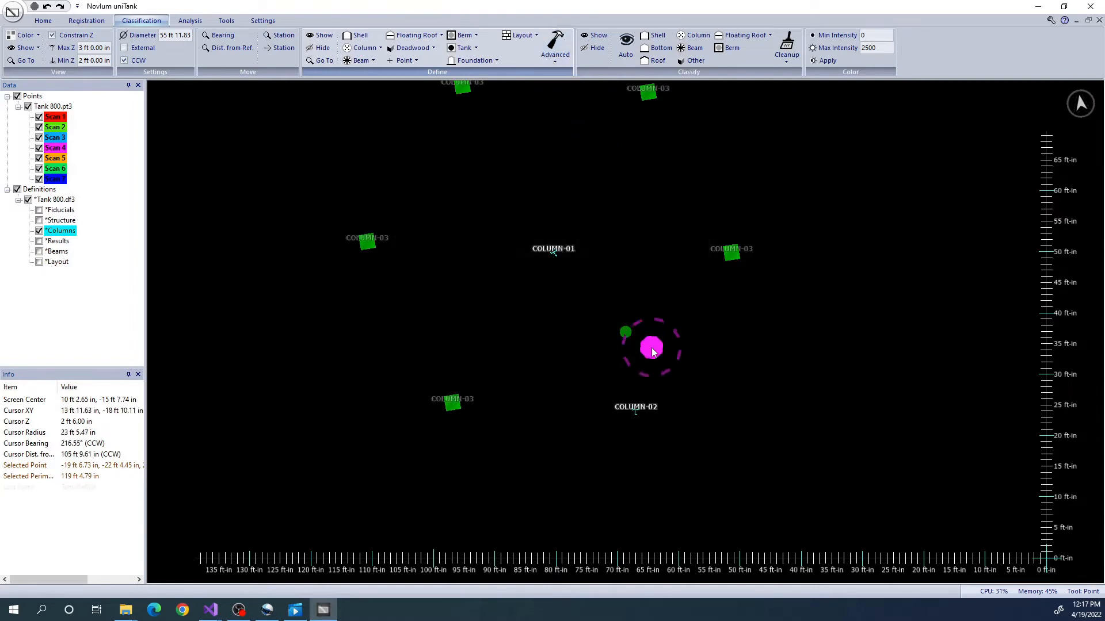
key(Escape)
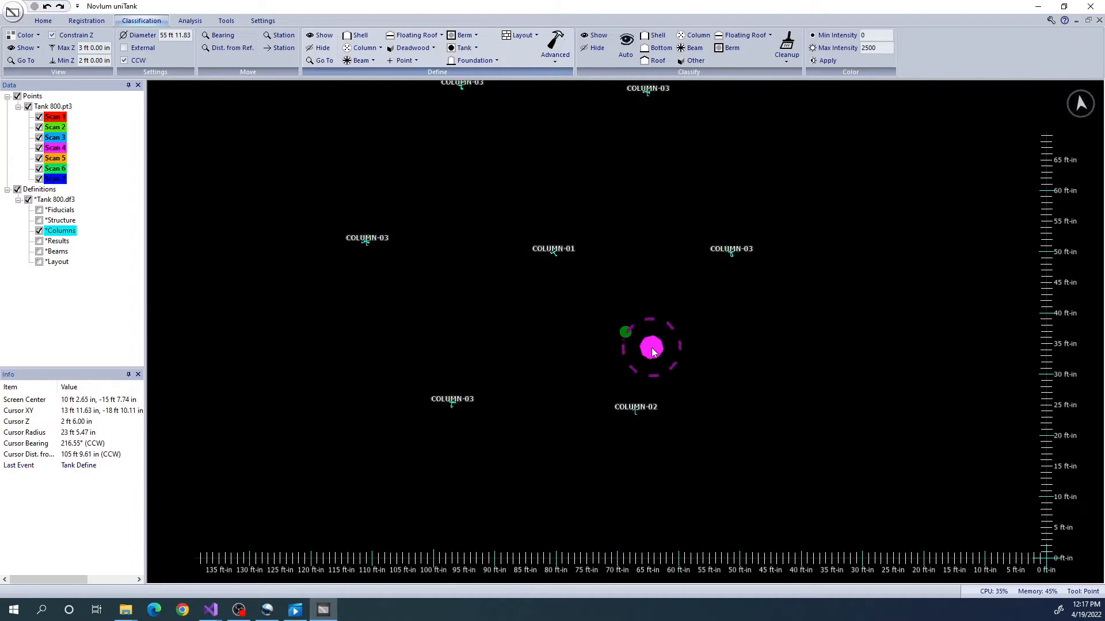
- Renumber the columns sequentially in counter-clockwise order
middle_drag(507, 96, 584, 241)
click(381, 49)
click(374, 62)
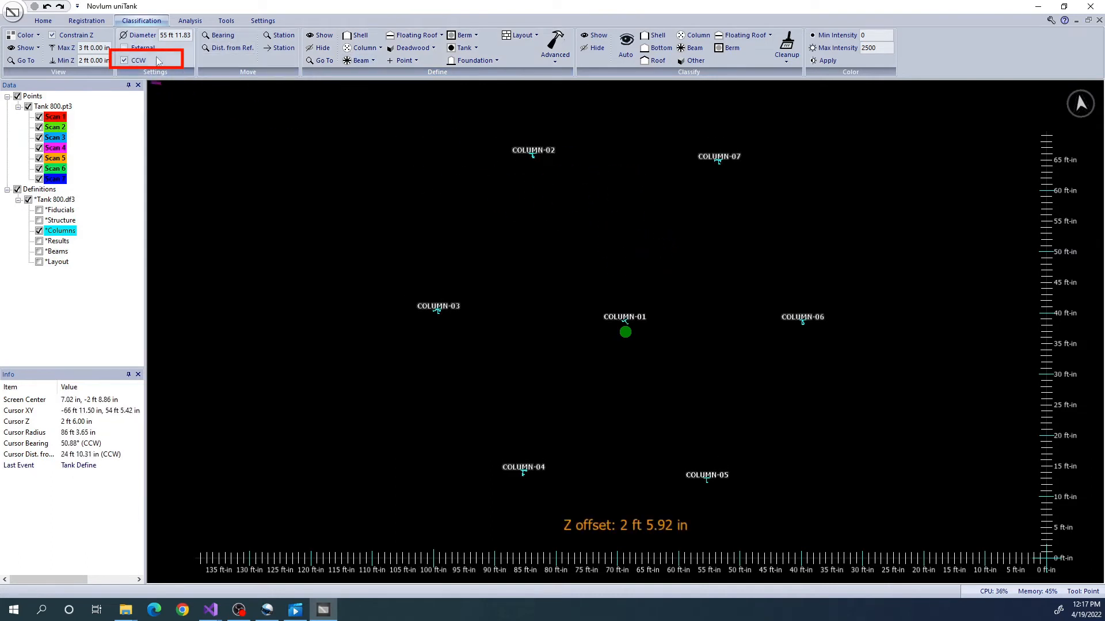
- Turn off the CCW setting and renumber the columns in clockwise order
click(139, 62)
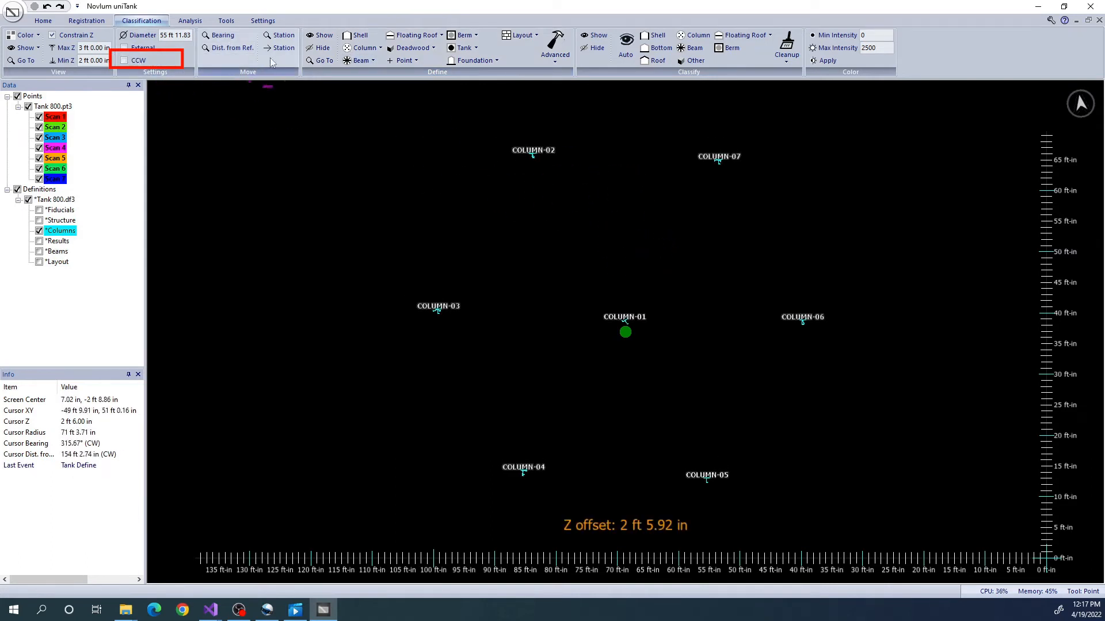
click(381, 49)
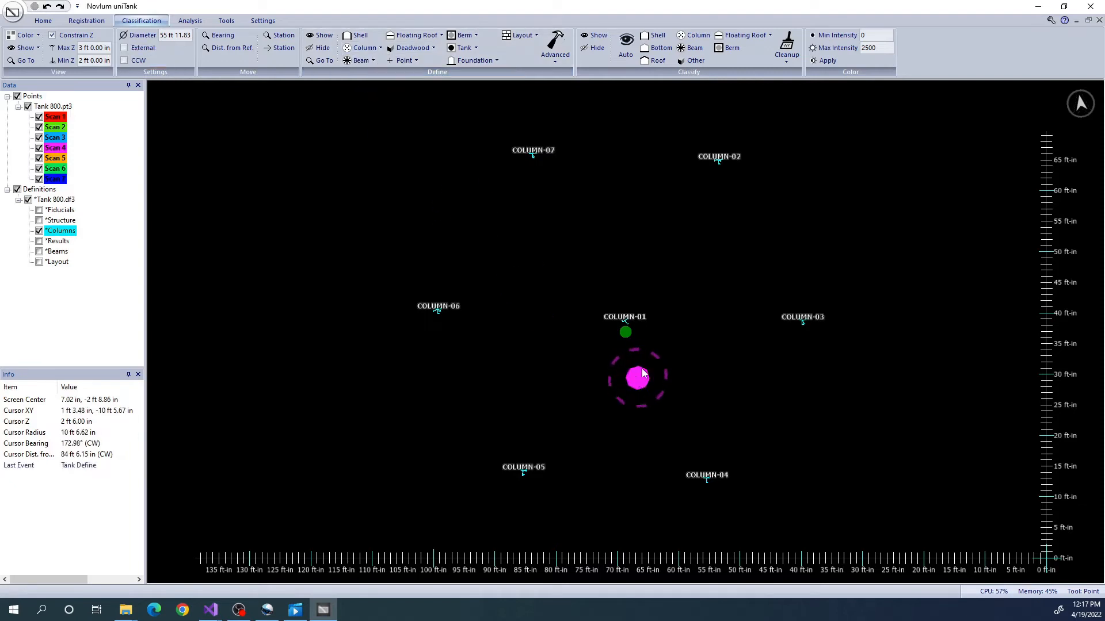
- Rotate the COLUMN-02 definition 168.40° about its centroid and move it X -2.71 in, Y 2.19 in onto its scanned points
scroll(661, 286, up, 6)
scroll(699, 359, up, 4)
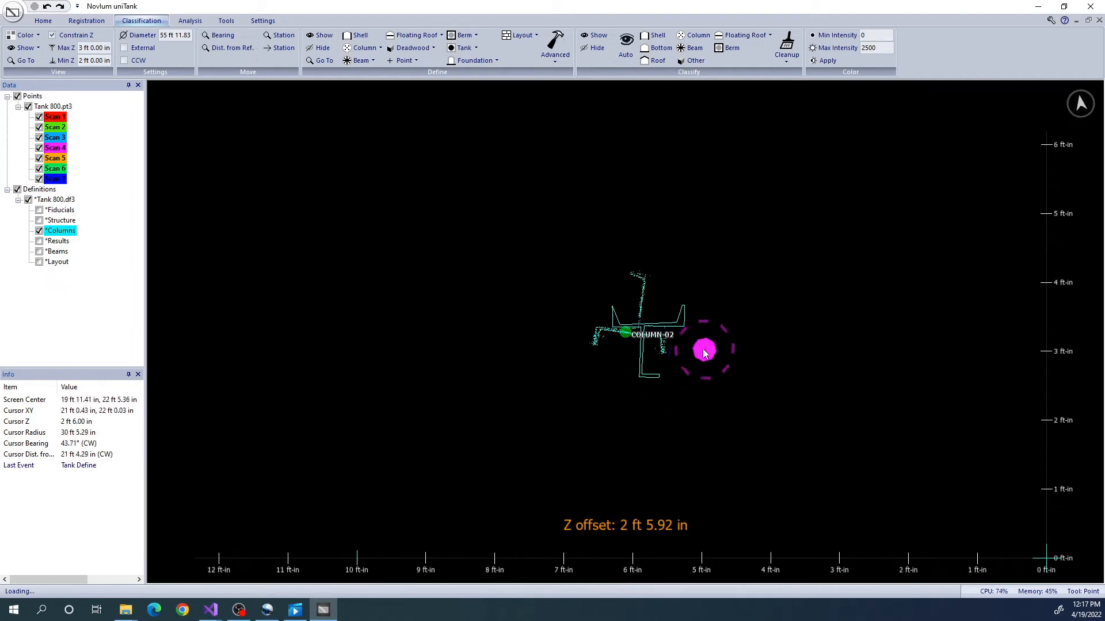
click(87, 20)
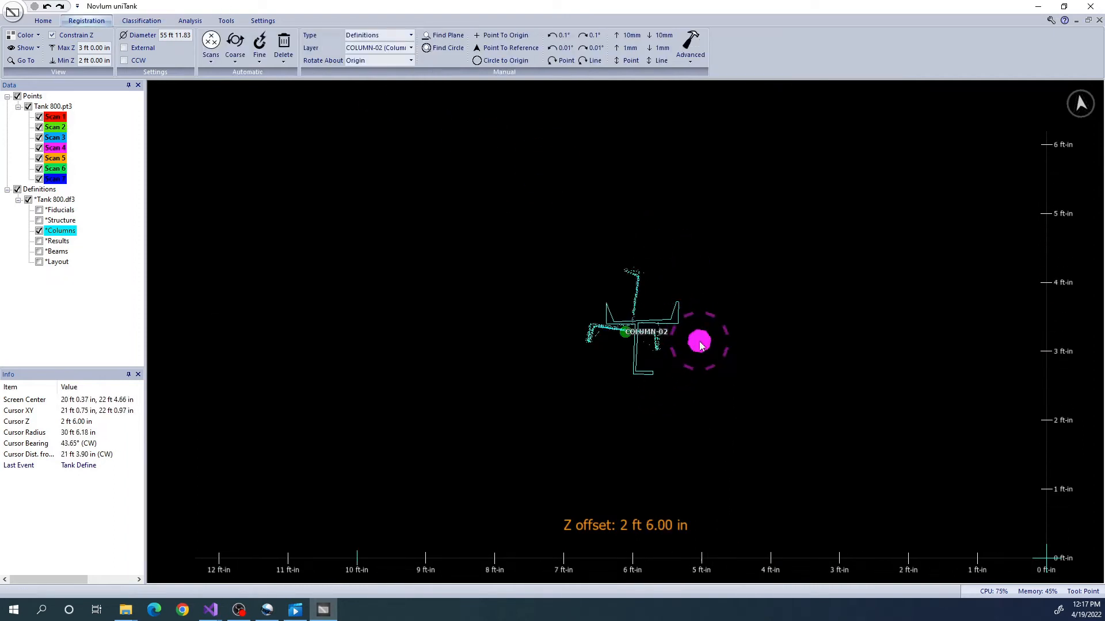
scroll(700, 343, up, 5)
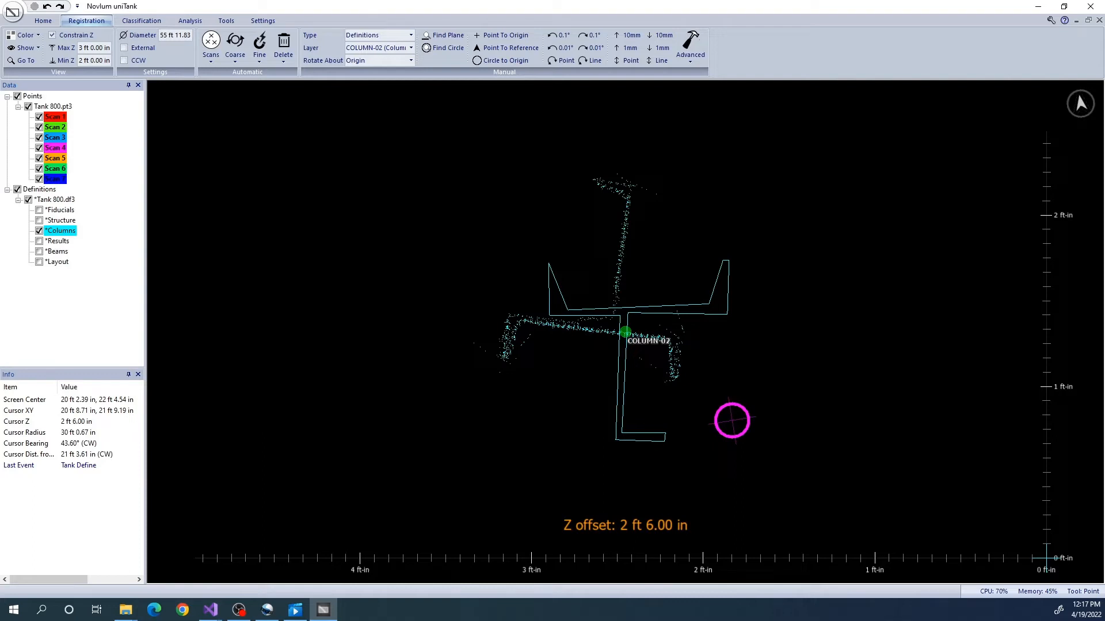
click(387, 62)
click(362, 100)
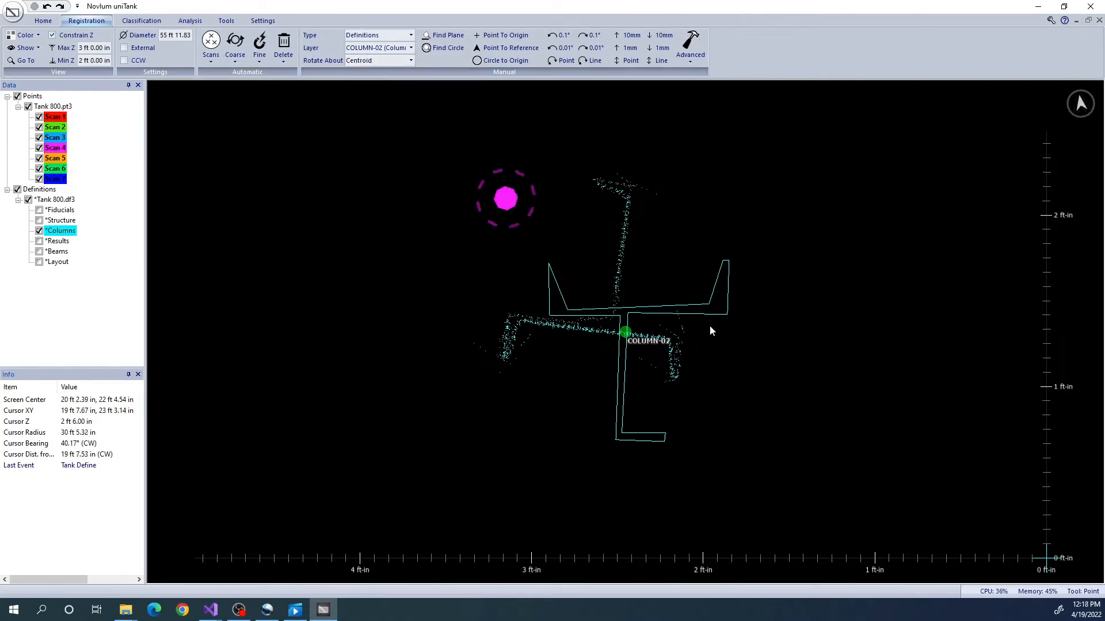
drag(812, 405, 590, 309)
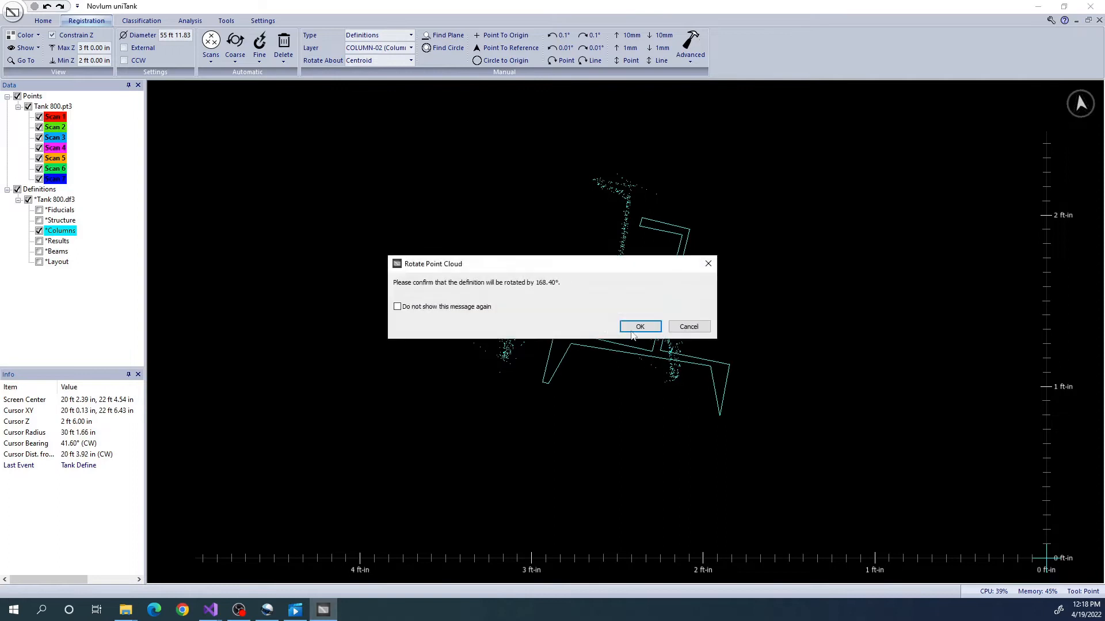
click(624, 326)
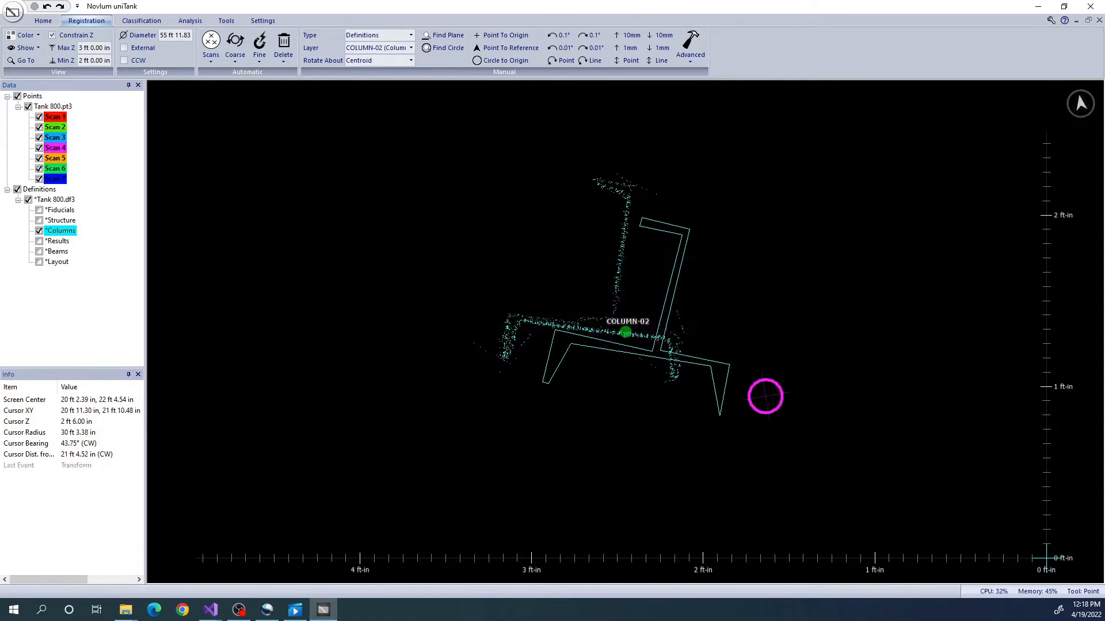
drag(696, 374, 691, 374)
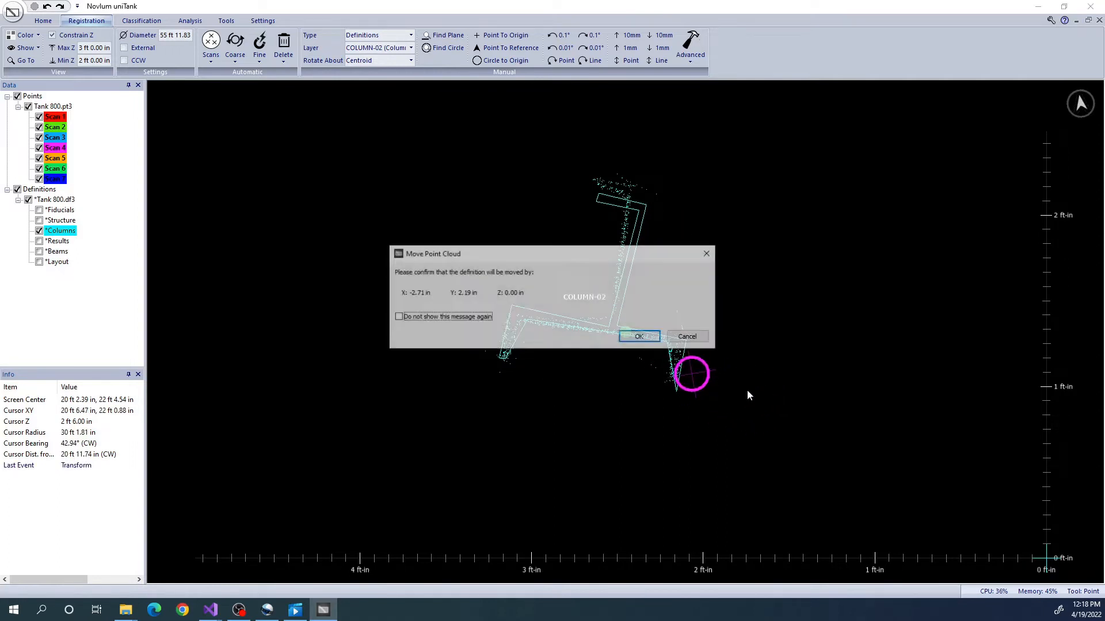
click(639, 338)
- Make COLUMN-03 the active layer and rotate its definition about the centroid to match the orientation of its scanned cross-section
mouse_move(642, 354)
middle_down()
mouse_move(636, 343)
mouse_move(655, 369)
mouse_move(650, 340)
middle_up()
middle_drag(725, 391, 647, 249)
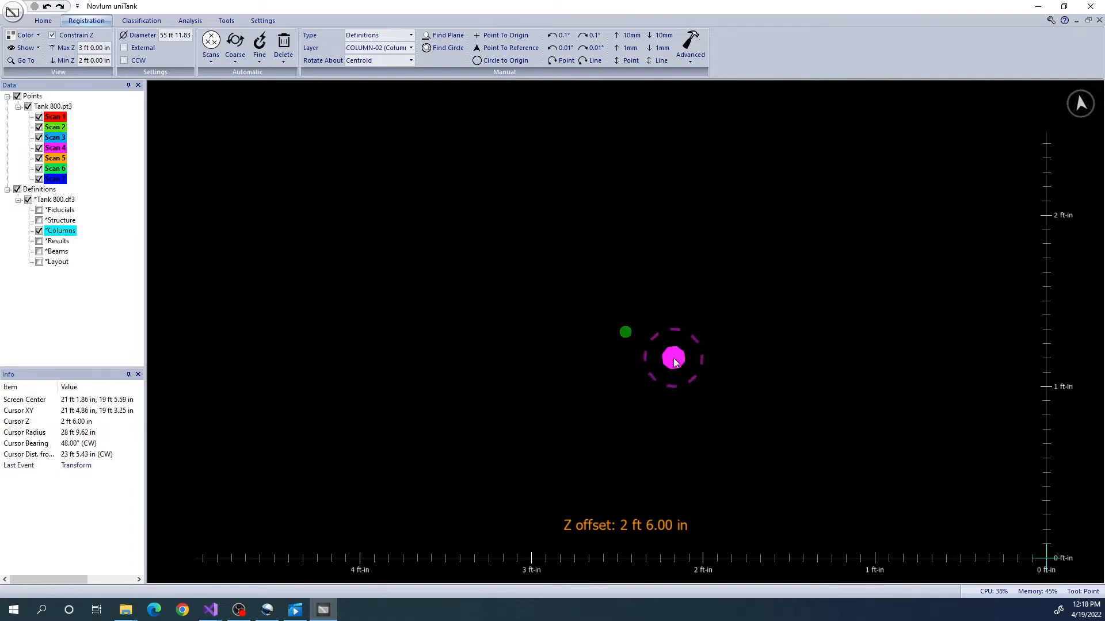
scroll(674, 359, down, 7)
middle_drag(742, 382, 668, 322)
scroll(669, 322, down, 6)
middle_drag(725, 371, 672, 242)
scroll(700, 318, up, 11)
middle_drag(695, 288, 713, 331)
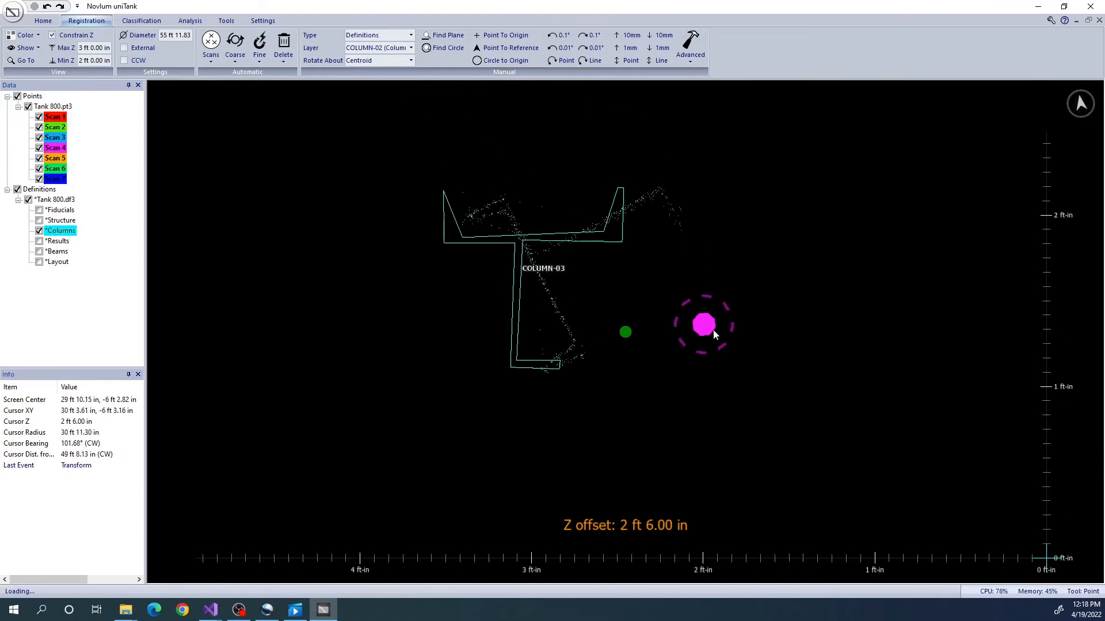
click(378, 48)
click(374, 76)
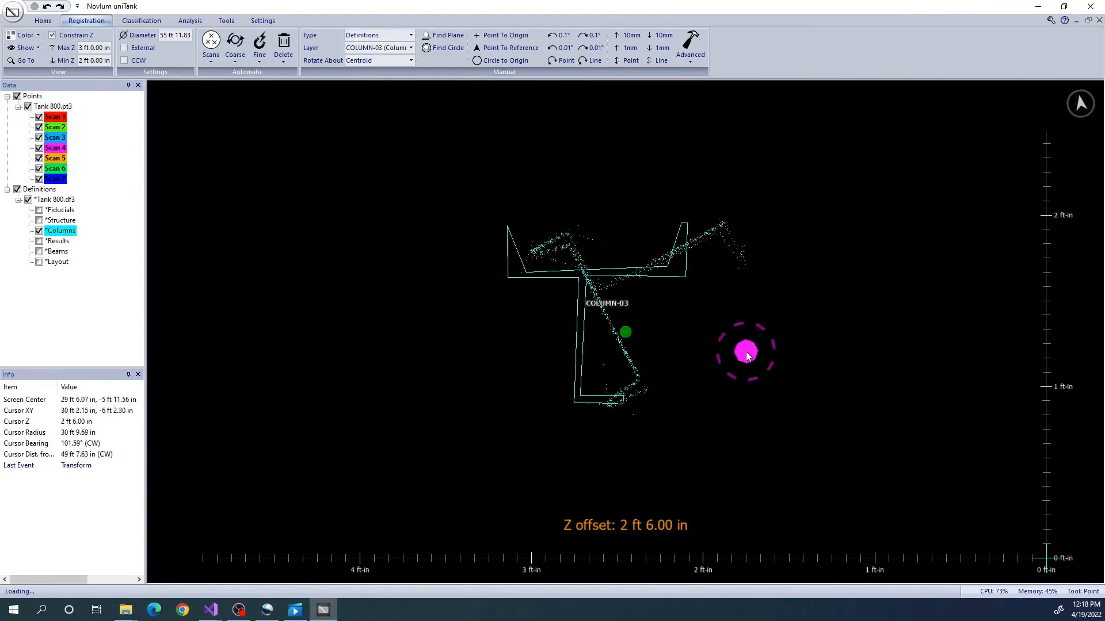
drag(739, 382, 817, 467)
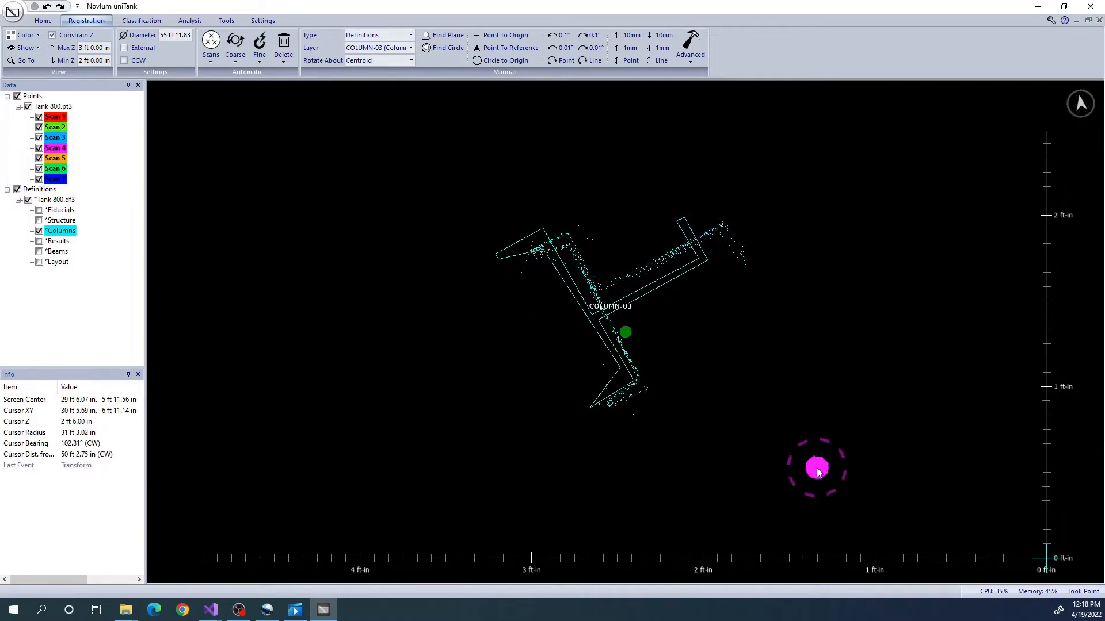
- Make COLUMN-05 the active layer and rotate its definition about the centroid to line up with its scanned points
scroll(817, 467, down, 12)
middle_drag(802, 459, 855, 351)
scroll(856, 352, up, 10)
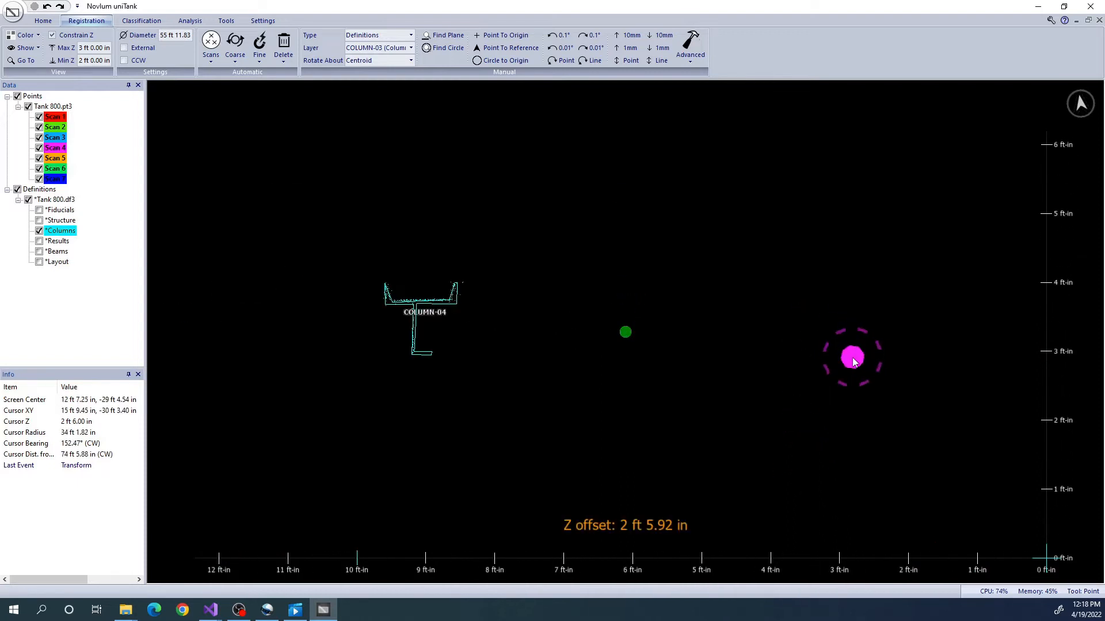
middle_drag(498, 414, 900, 408)
middle_drag(403, 323, 775, 376)
scroll(774, 377, down, 5)
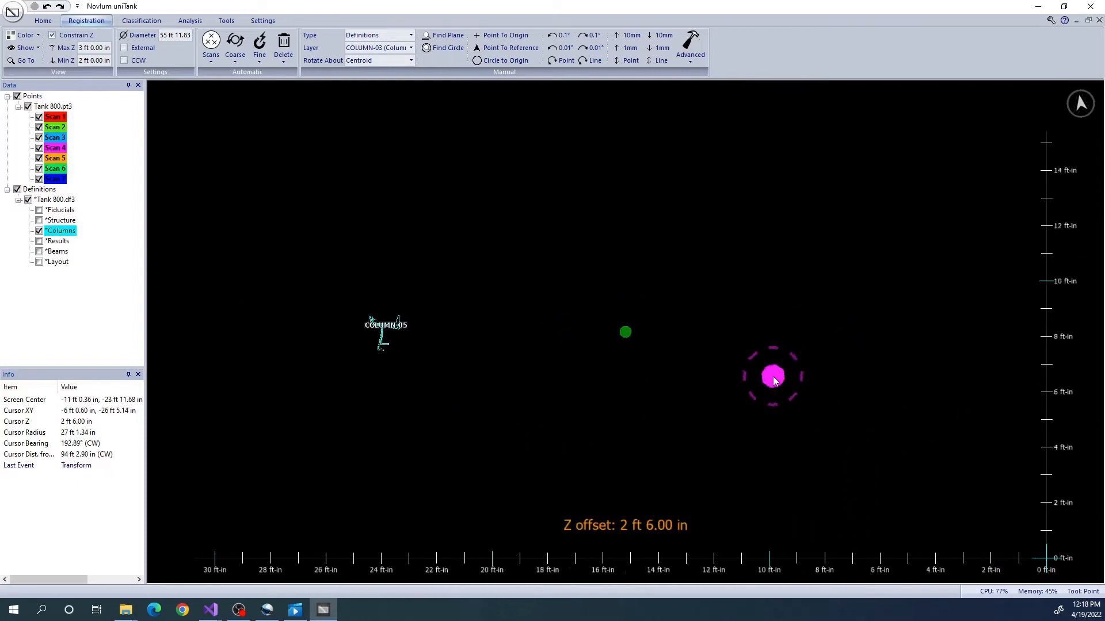
middle_drag(615, 371, 714, 366)
scroll(712, 367, up, 3)
scroll(712, 367, up, 4)
middle_drag(567, 333, 720, 345)
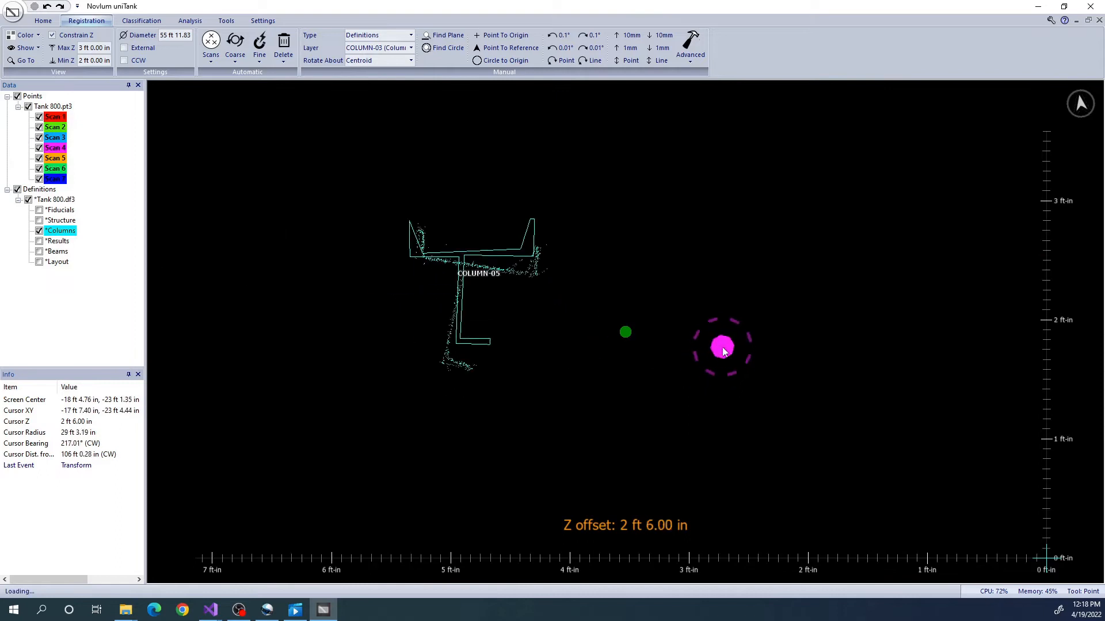
click(410, 48)
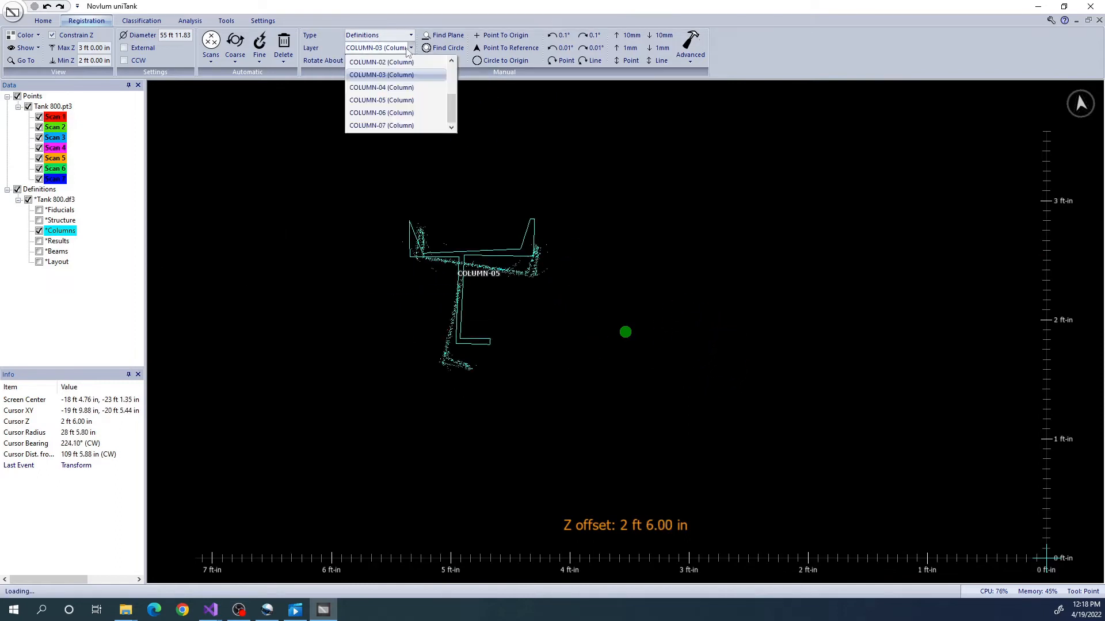
click(394, 100)
drag(652, 319, 616, 297)
- Make COLUMN-07 the active layer and rotate its definition about the centroid to match its scanned cross-section
middle_drag(376, 231, 702, 329)
scroll(658, 275, down, 8)
scroll(703, 329, down, 2)
scroll(702, 330, down, 4)
middle_drag(667, 187, 666, 315)
scroll(666, 315, up, 10)
middle_drag(596, 161, 716, 352)
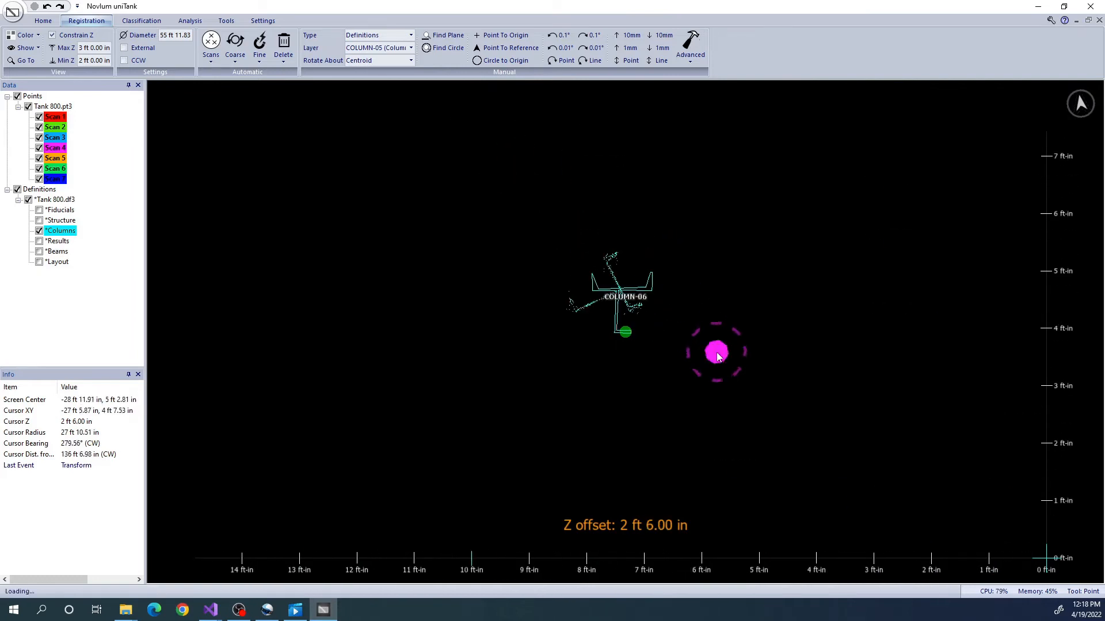
scroll(716, 351, up, 3)
scroll(737, 305, down, 6)
scroll(738, 305, down, 4)
middle_drag(763, 142, 722, 329)
middle_drag(834, 235, 671, 293)
scroll(679, 309, up, 8)
middle_drag(571, 315, 748, 312)
scroll(741, 312, up, 3)
middle_drag(665, 313, 778, 312)
click(383, 48)
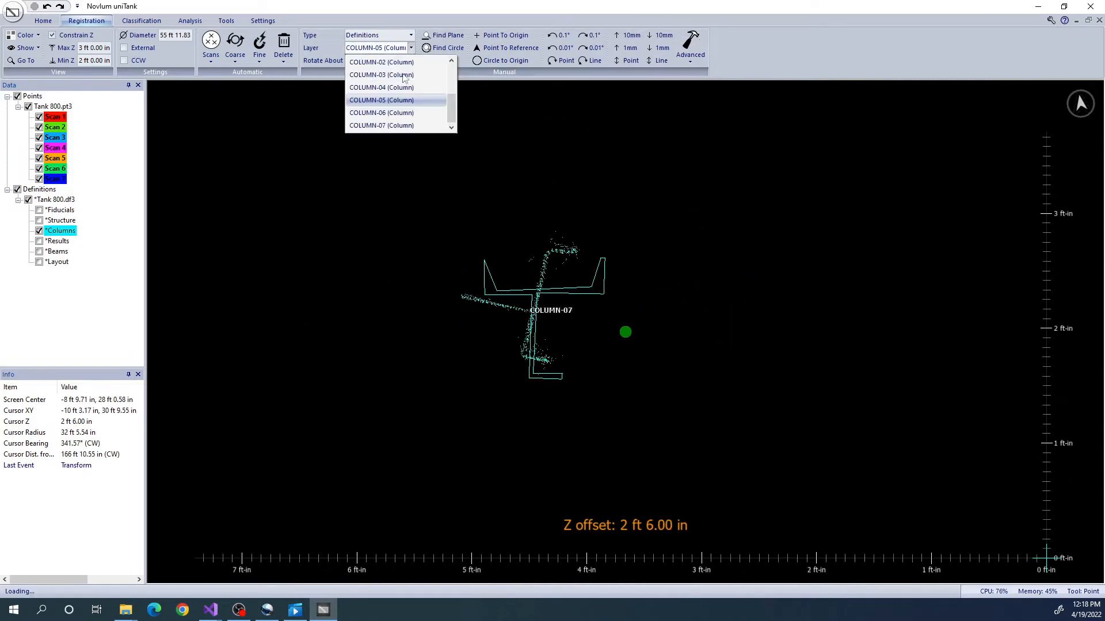
click(380, 116)
drag(720, 340, 636, 357)
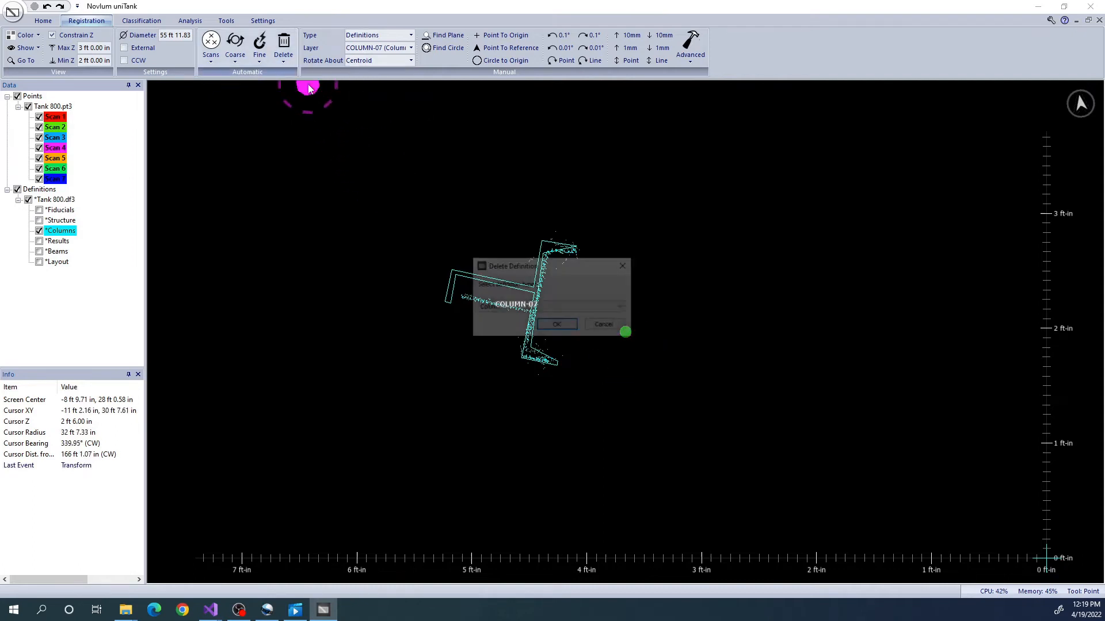
- Delete the COLUMN-03, COLUMN-06 and COLUMN-07 definitions by name
click(556, 326)
click(468, 285)
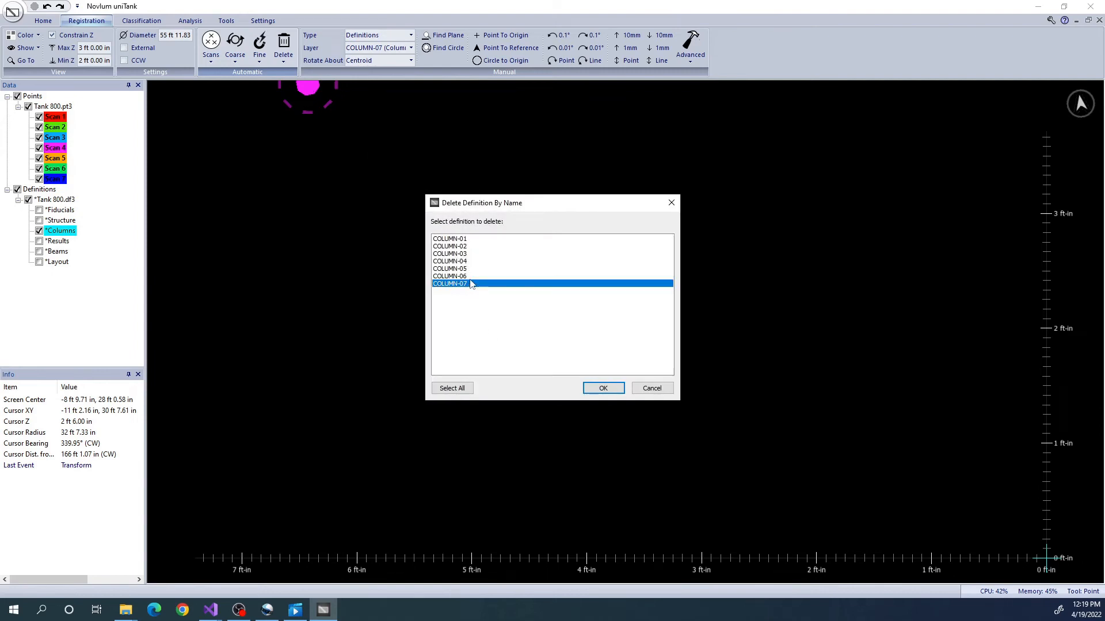
ctrl+click(470, 277)
ctrl+click(473, 254)
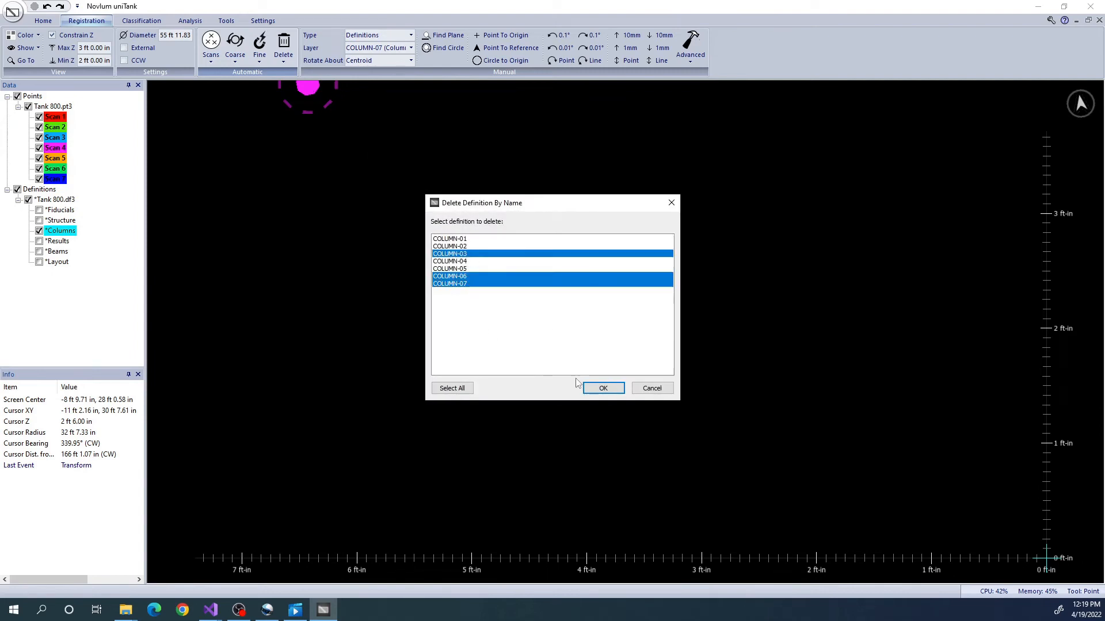
click(603, 387)
- Trace the scanned cross-section at the former COLUMN-03 location with the Polygon tool, following its two flanges and web
scroll(610, 386, down, 10)
scroll(621, 386, up, 10)
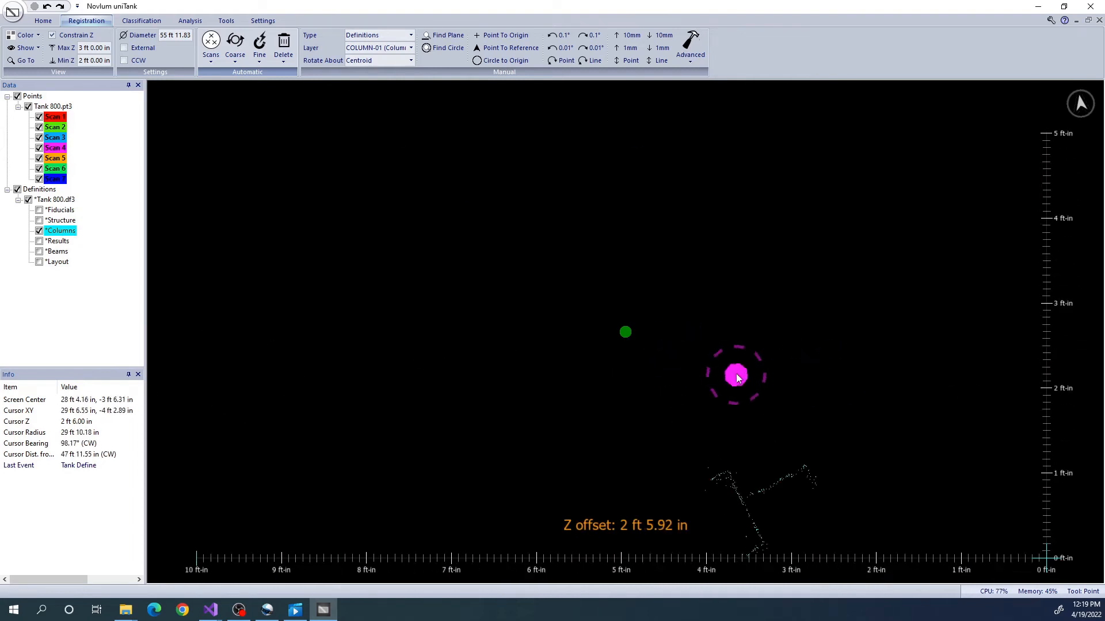
click(48, 23)
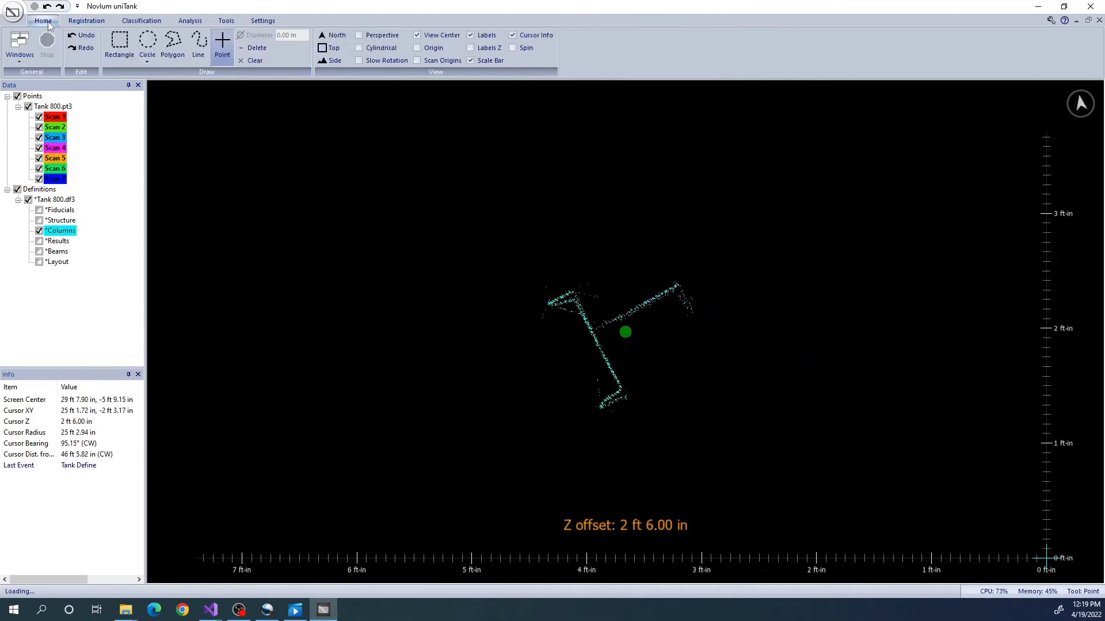
click(173, 43)
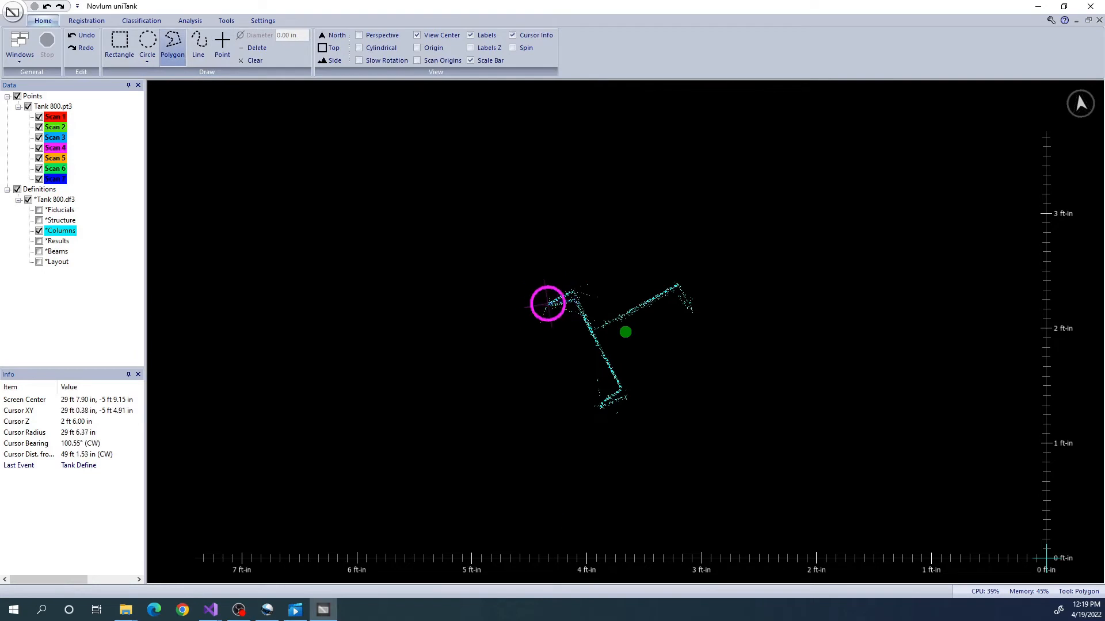
click(549, 303)
click(591, 330)
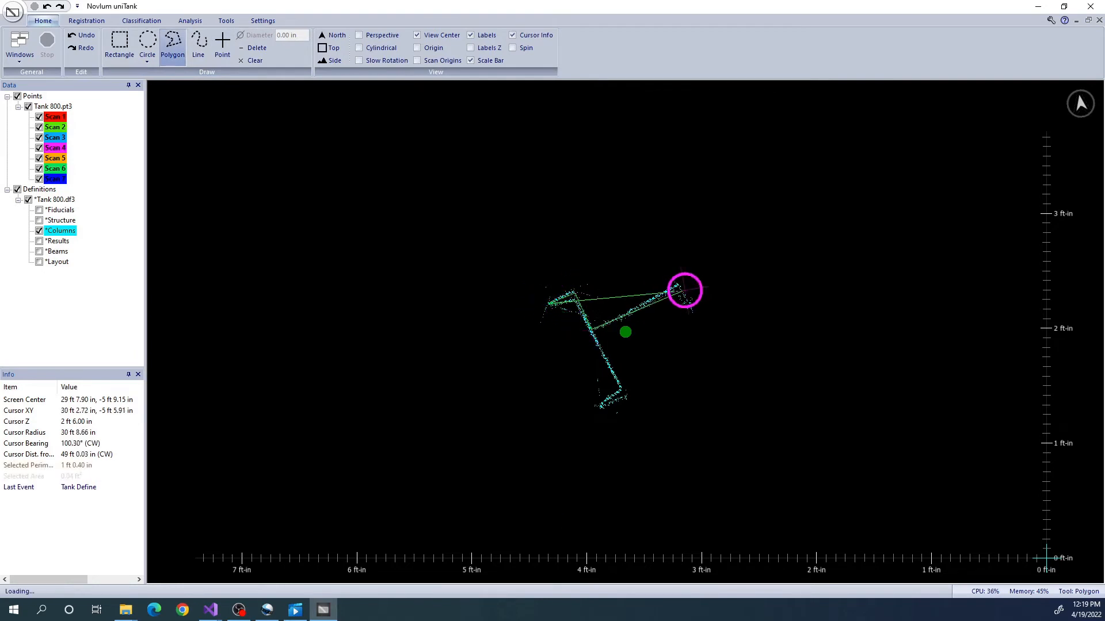
click(682, 286)
click(691, 306)
click(683, 290)
click(592, 332)
click(627, 392)
click(602, 407)
click(621, 391)
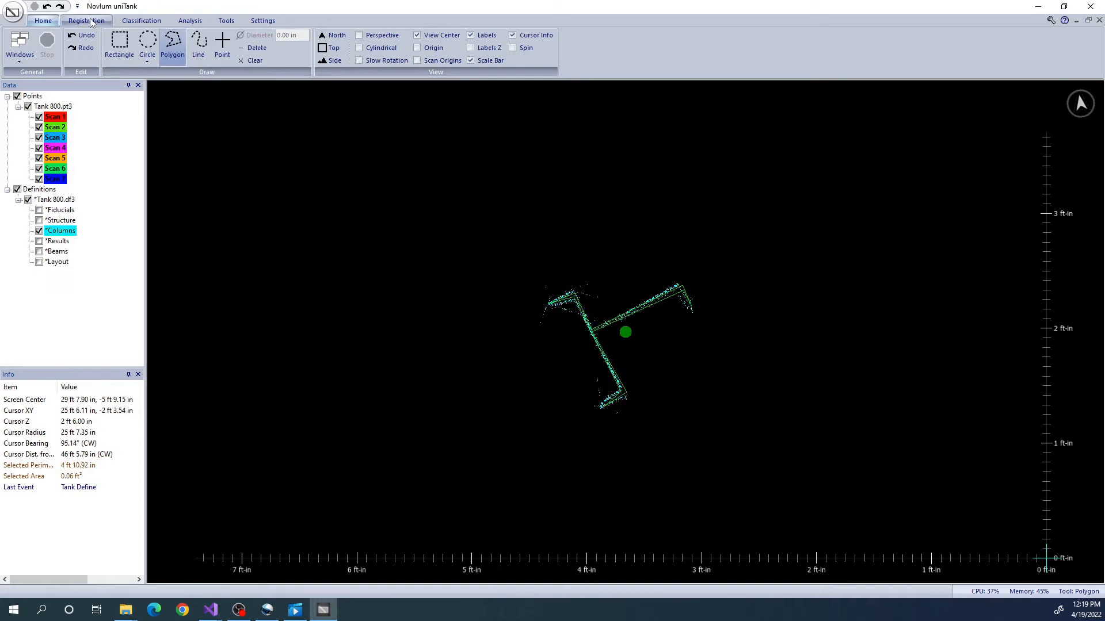
- Define a column manually from the traced polygon, accepting the suggested cross-section Z
click(143, 21)
click(356, 49)
click(555, 331)
- Trace the scanned cross-section at the former COLUMN-06 location with a polygon and define it as a column at Z 2 ft 6.00 in
scroll(634, 313, down, 5)
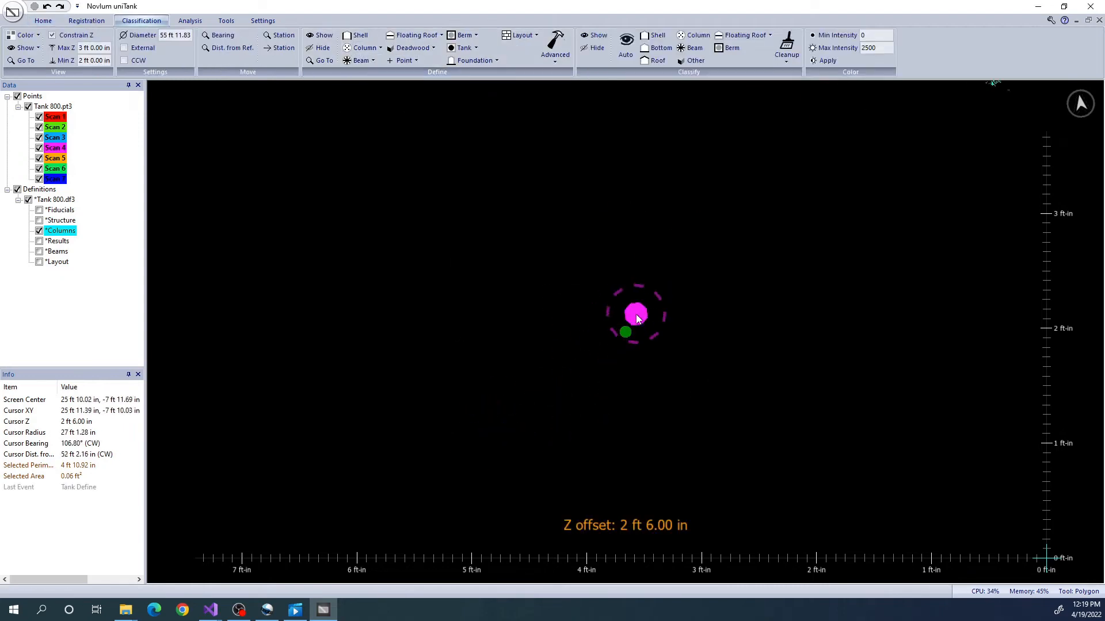
middle_drag(734, 218, 904, 346)
scroll(872, 355, up, 5)
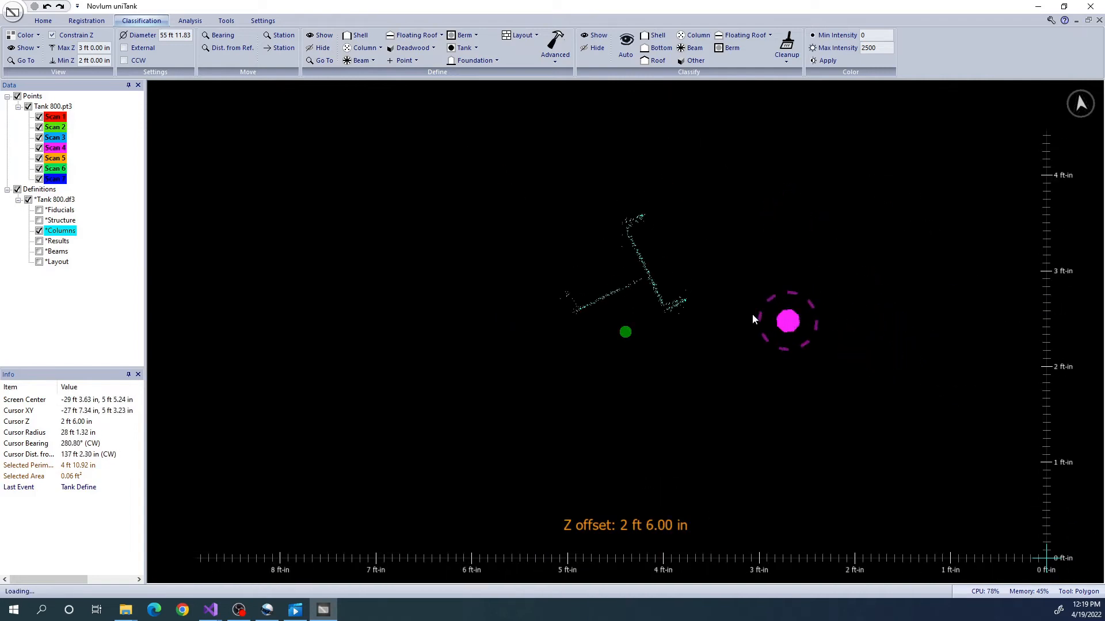
click(644, 214)
click(624, 226)
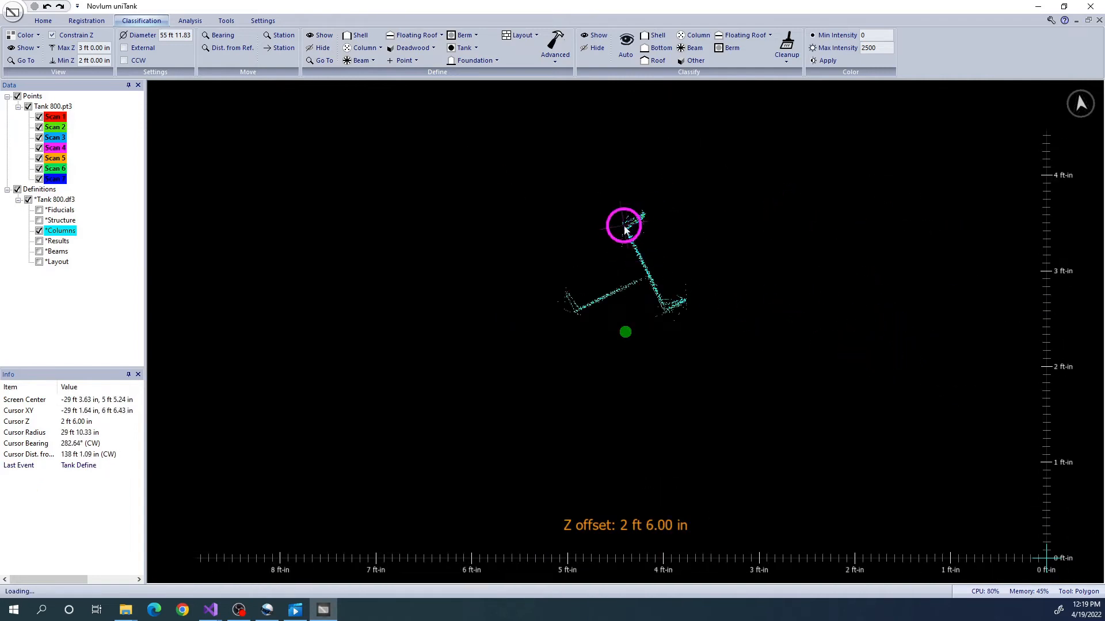
click(647, 279)
click(578, 310)
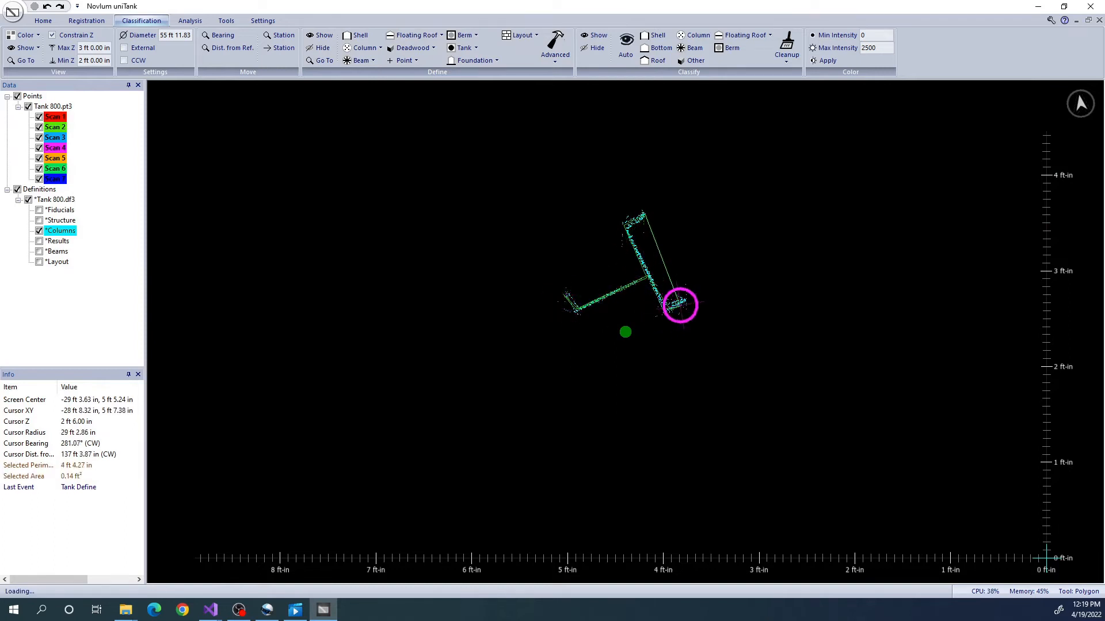
click(624, 224)
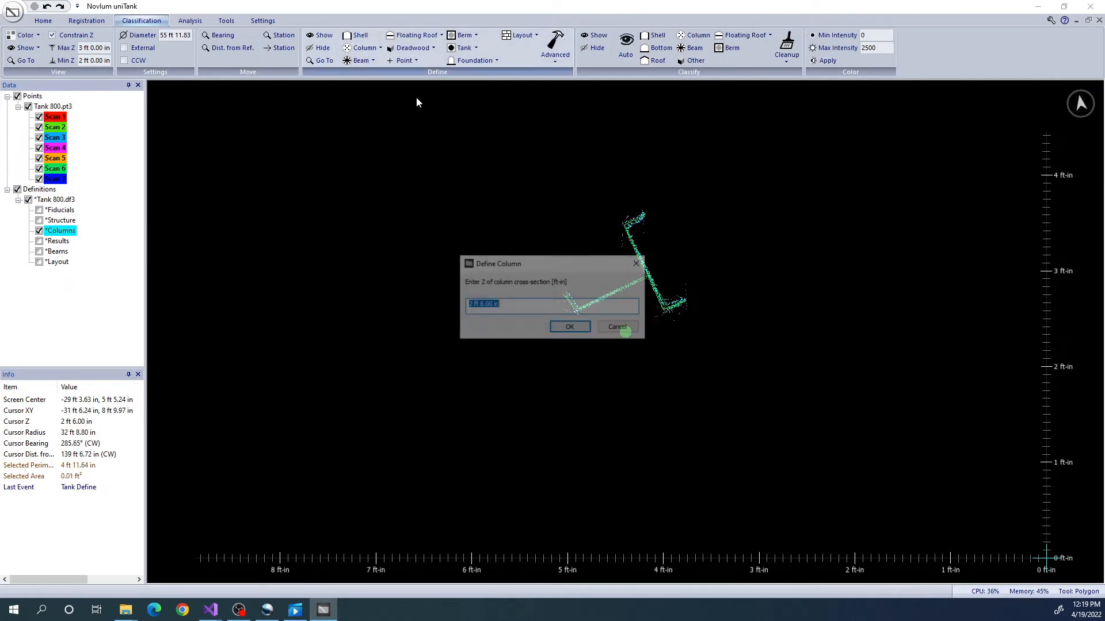
click(570, 328)
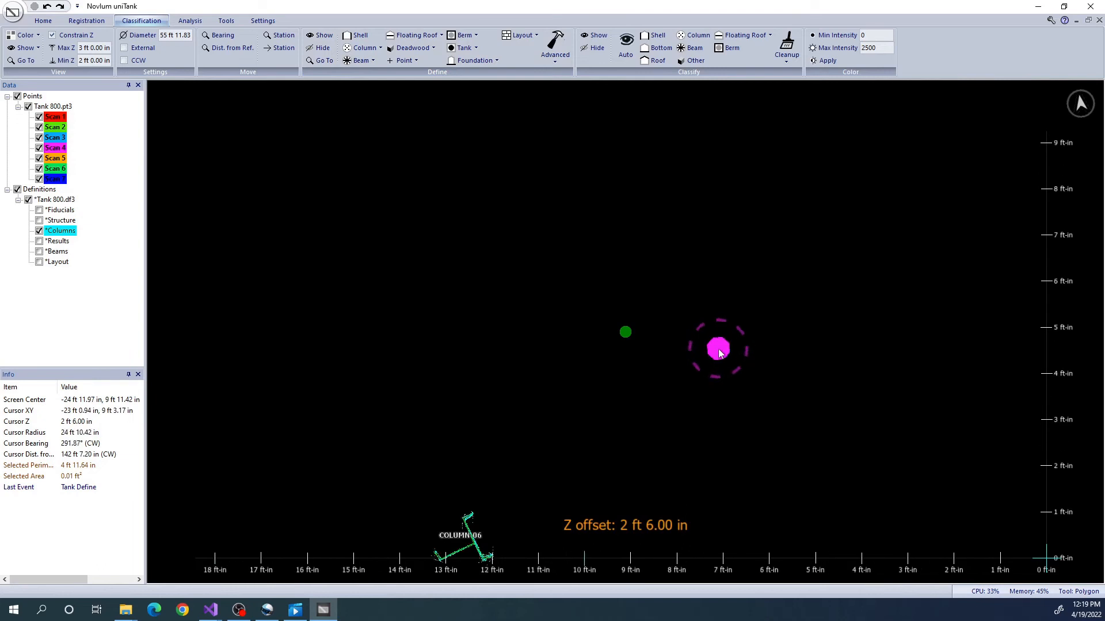
- Trace the scanned cross-section at the former COLUMN-07 location with a polygon and define it as a column, accepting the suggested Z
middle_drag(699, 334, 725, 348)
scroll(766, 339, up, 8)
mouse_move(813, 293)
middle_down()
mouse_move(767, 338)
mouse_move(623, 294)
middle_up()
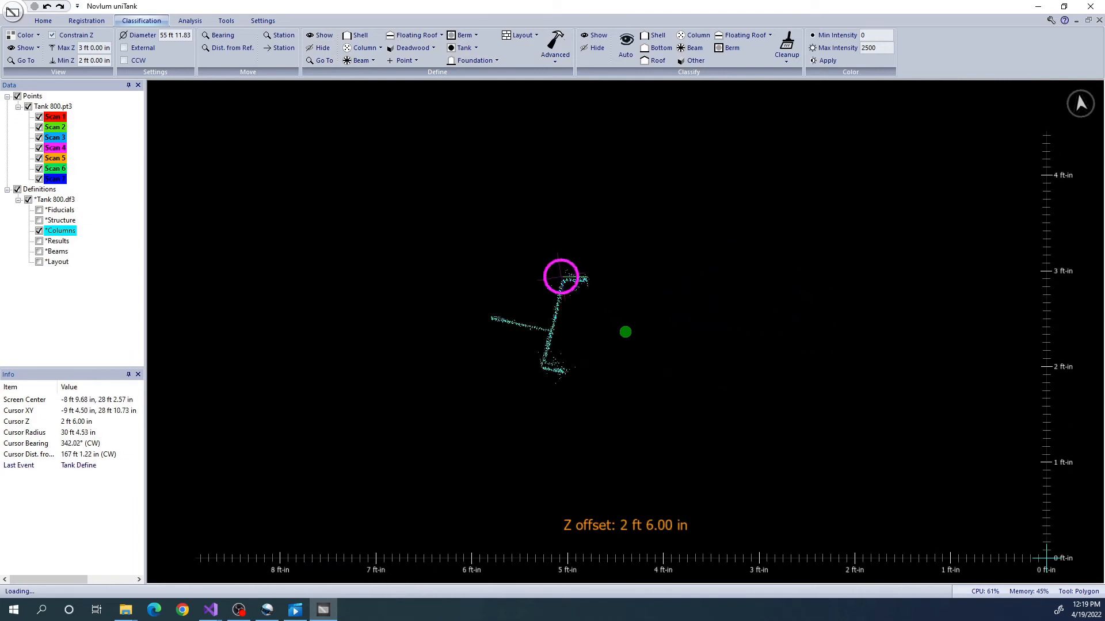
key(Page_Up)
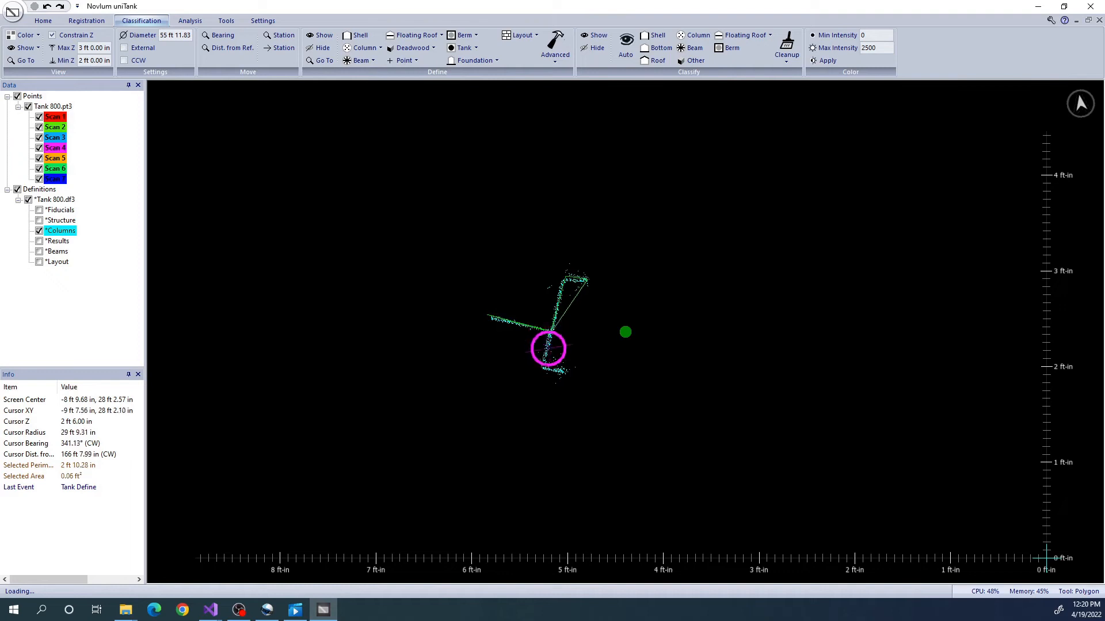
click(542, 371)
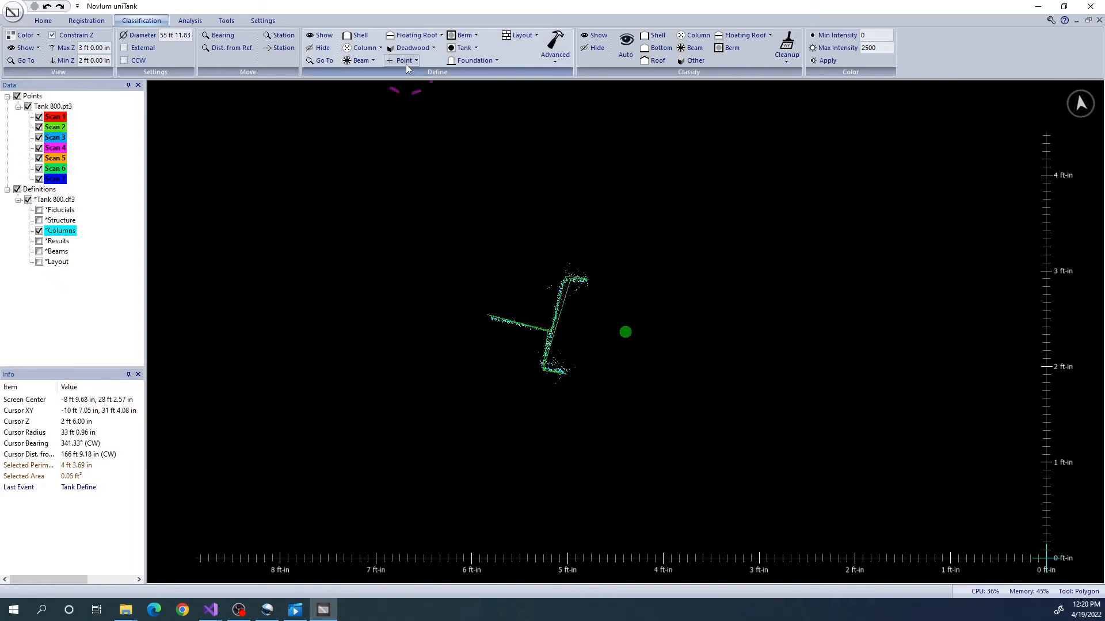
click(366, 50)
key(Return)
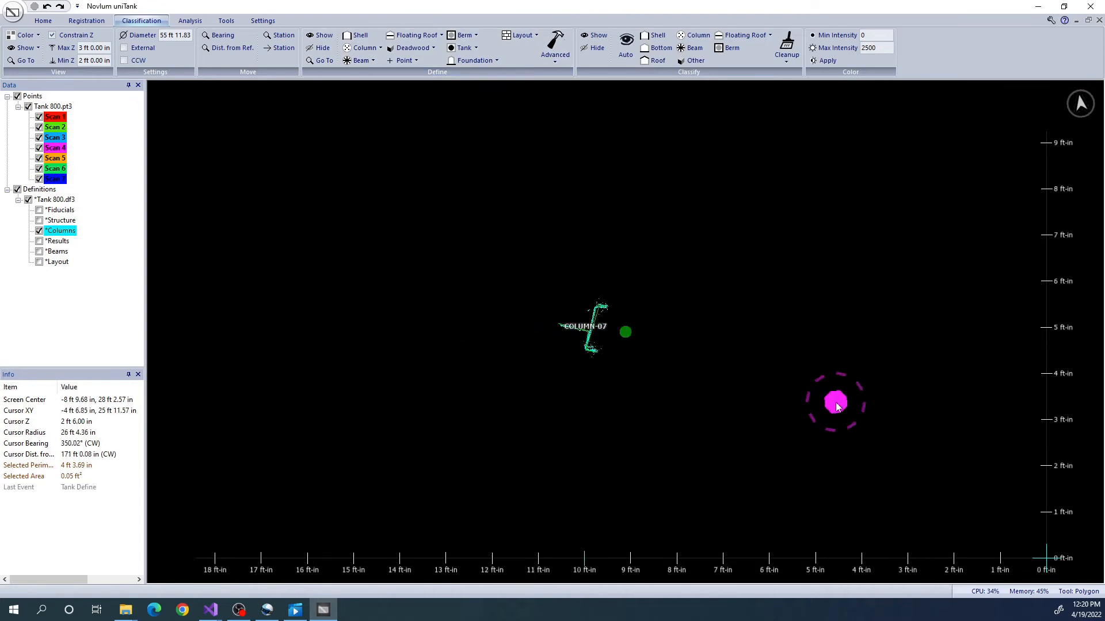
- Turn off the Z constraint so the tank's points display at full height
scroll(838, 401, down, 2)
middle_drag(838, 401, 799, 317)
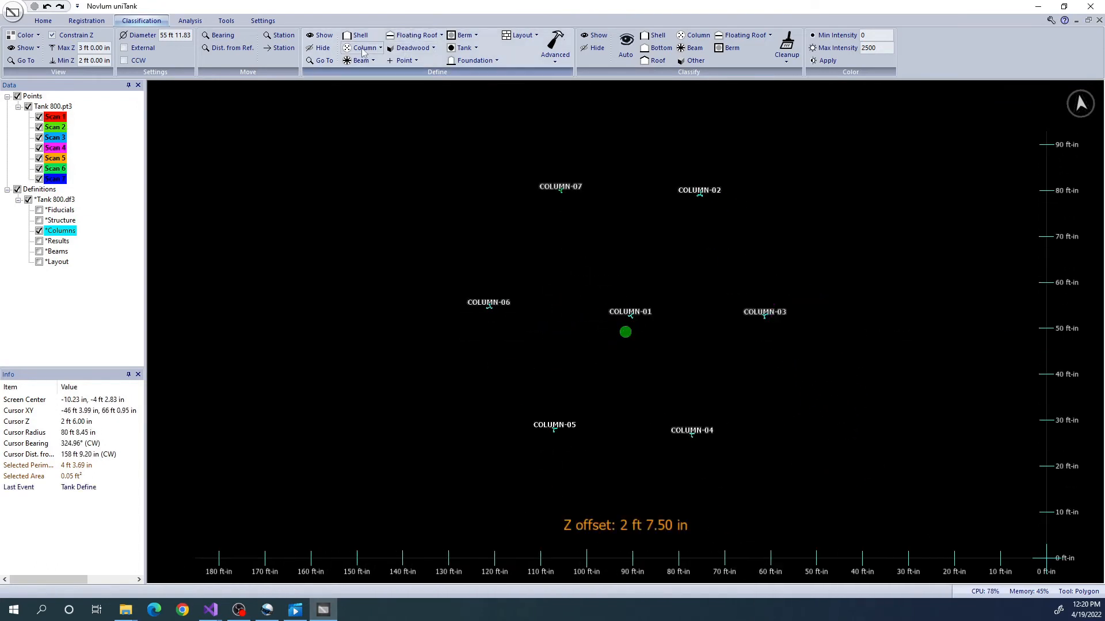
click(385, 63)
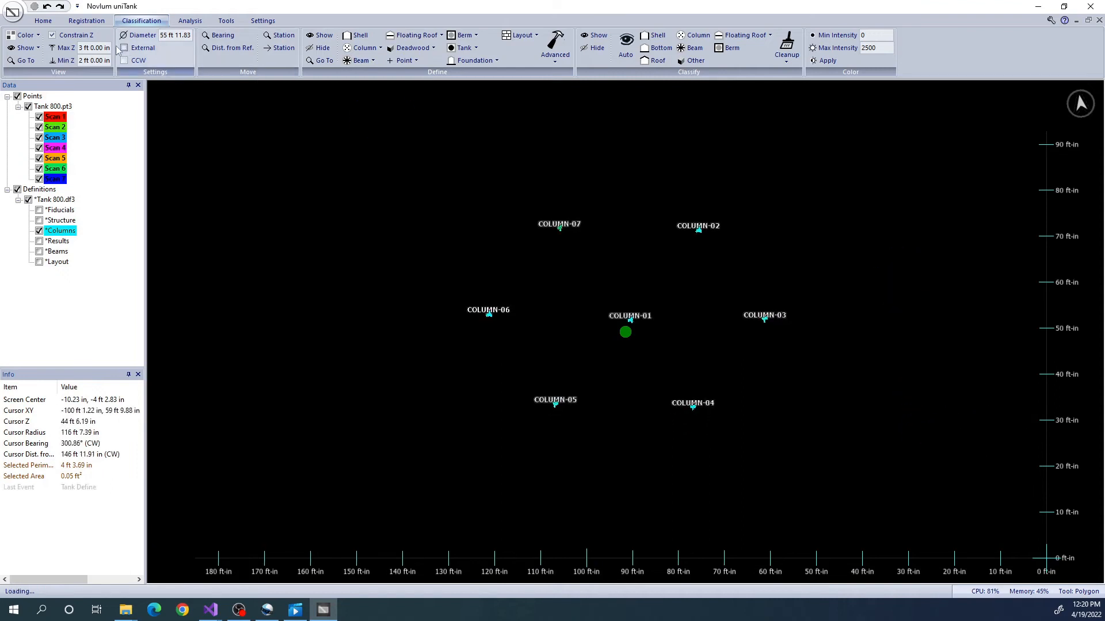
- Set up the Column deflection analysis with Columns.txt in the Tank Data Output folder as its output file
click(190, 21)
click(264, 62)
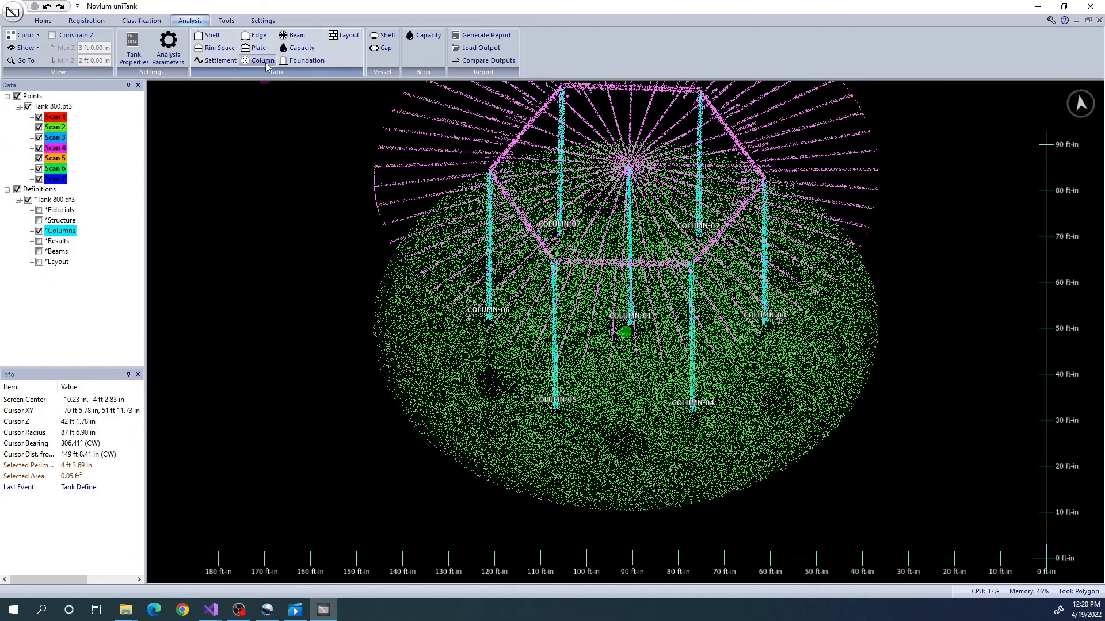
click(561, 320)
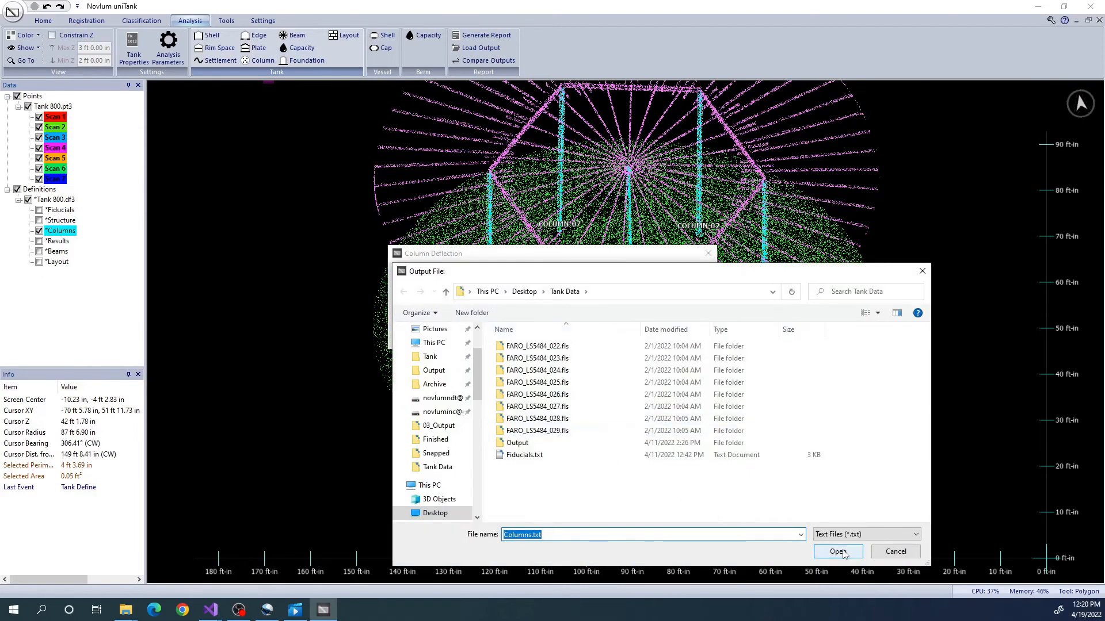
double_click(518, 443)
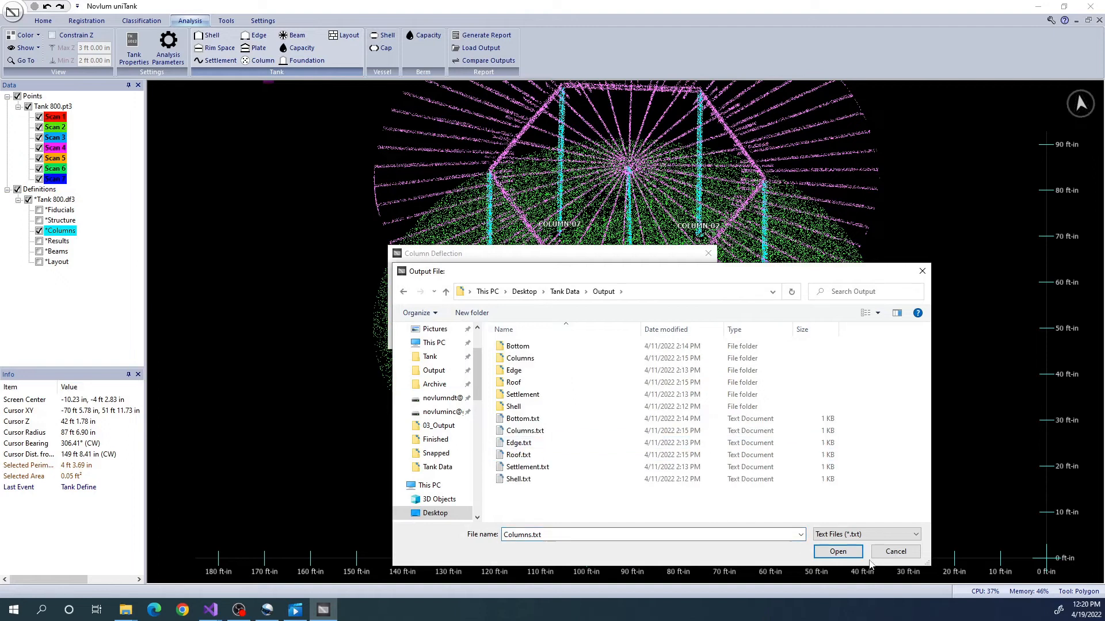
click(837, 552)
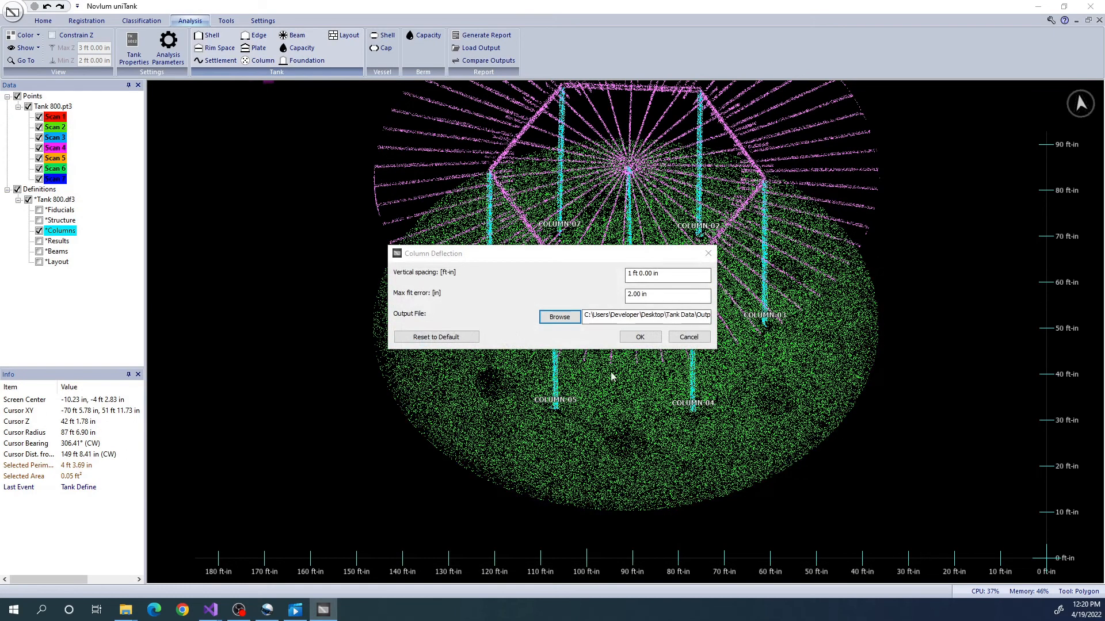
- Run the Column deflection analysis with 1 ft vertical spacing and 2.00 in max fit error, and dismiss its results
click(639, 337)
click(569, 323)
click(535, 331)
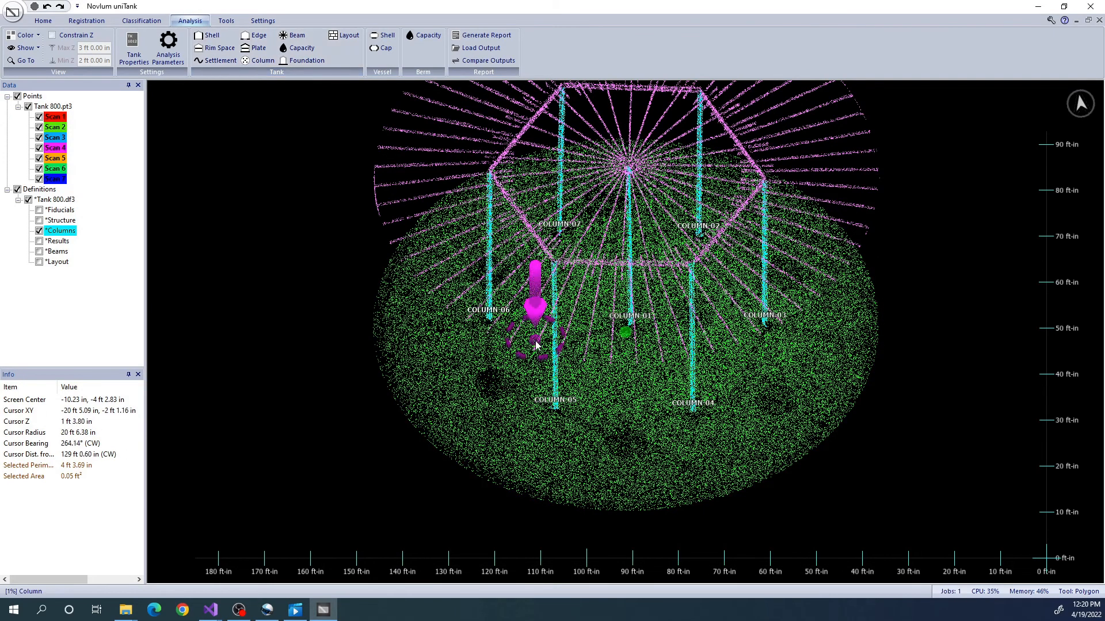
scroll(731, 296, up, 10)
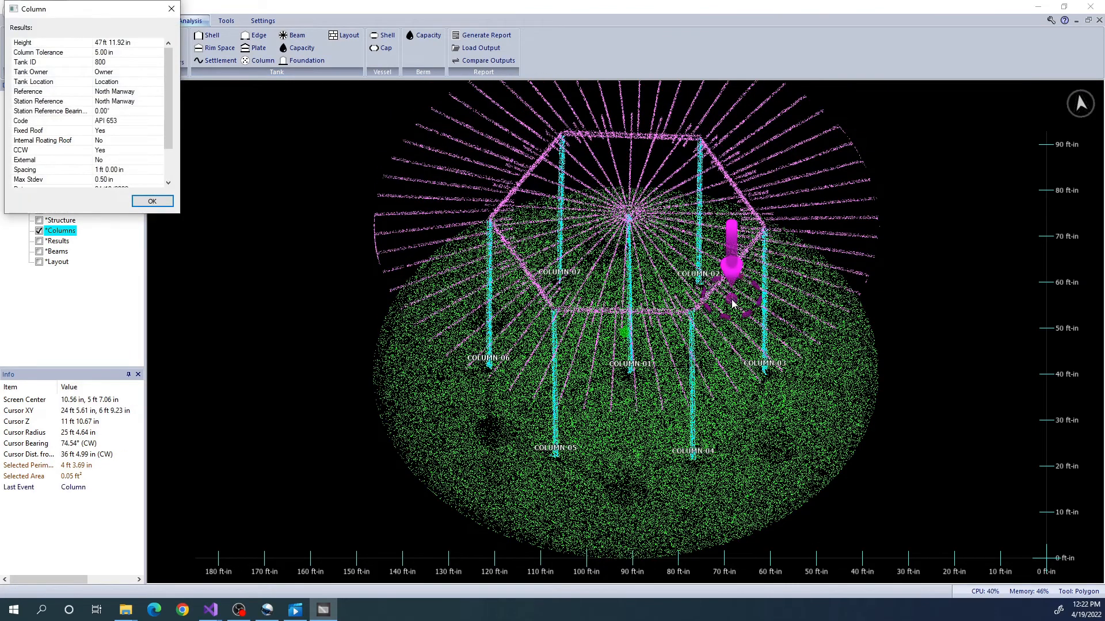
click(152, 201)
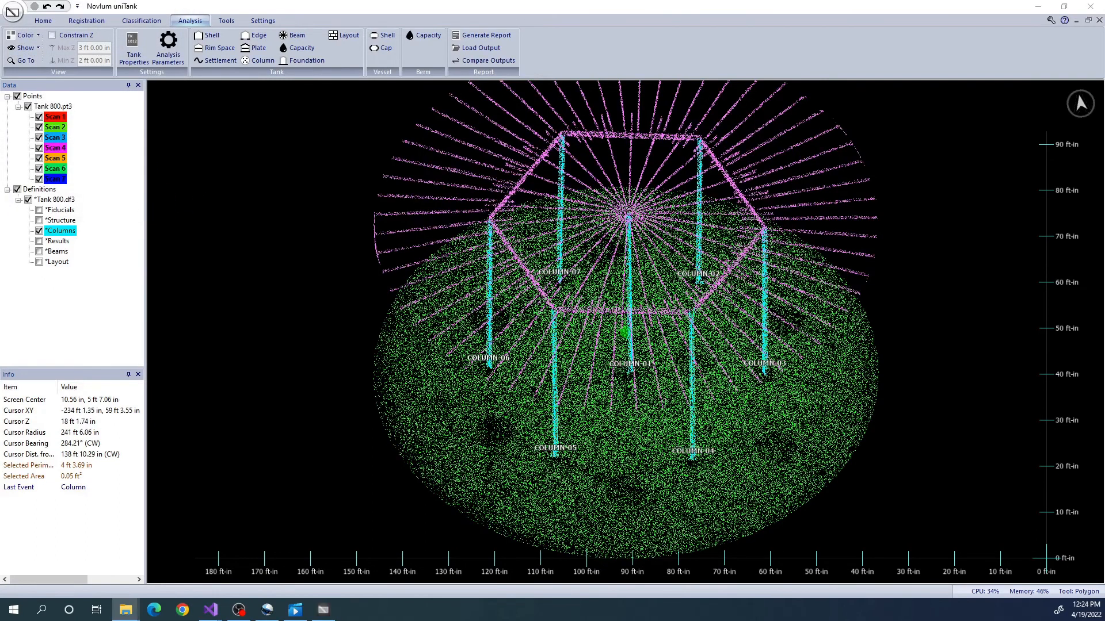
- Review the generated deflection charts from COLUMN-01.png through COLUMN-04.png, and return to the tank model
drag(0, 287, 540, 135)
double_click(629, 221)
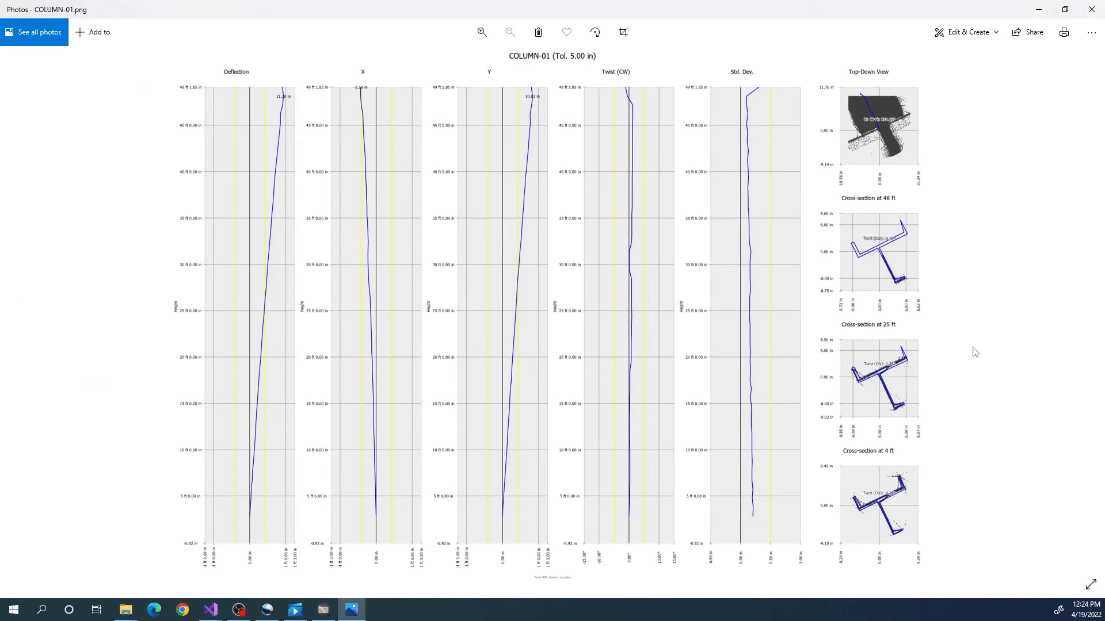
key(Right)
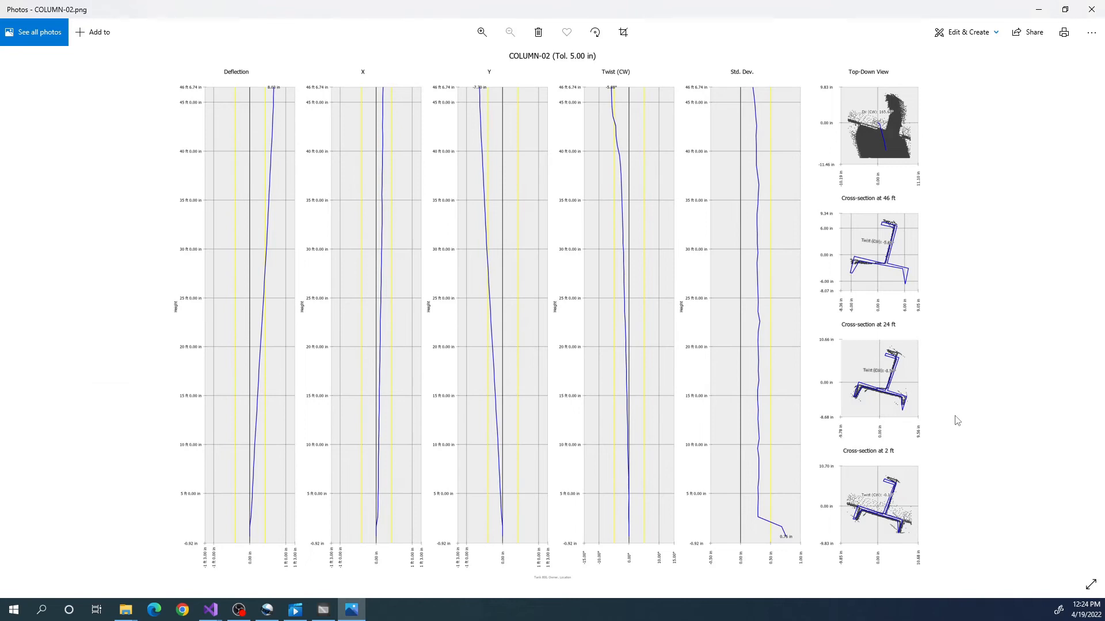
key(Right)
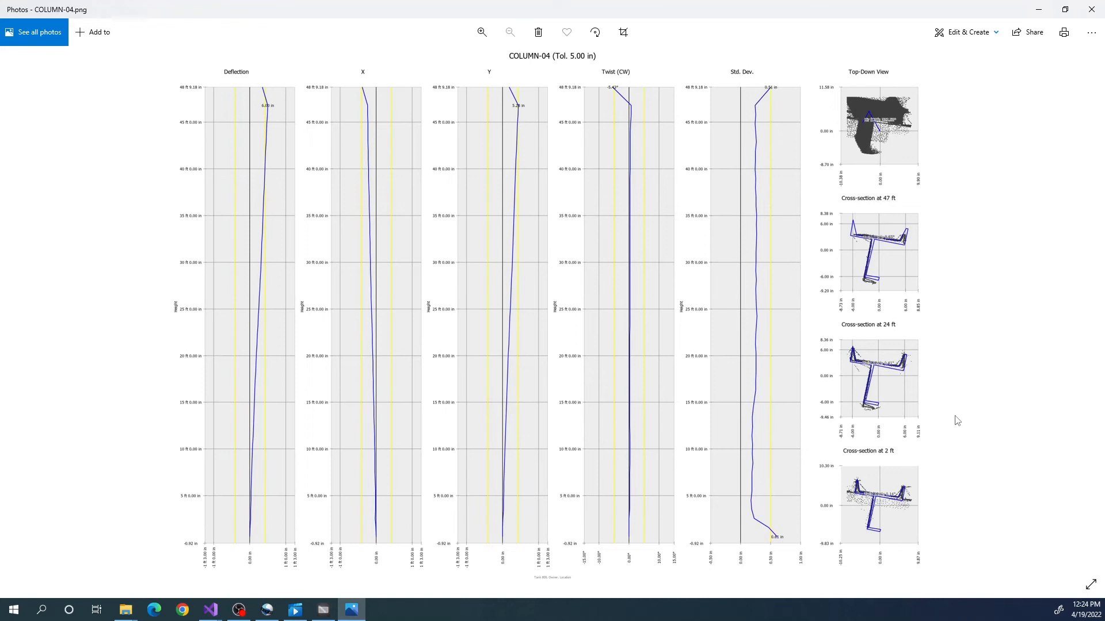
click(1100, 5)
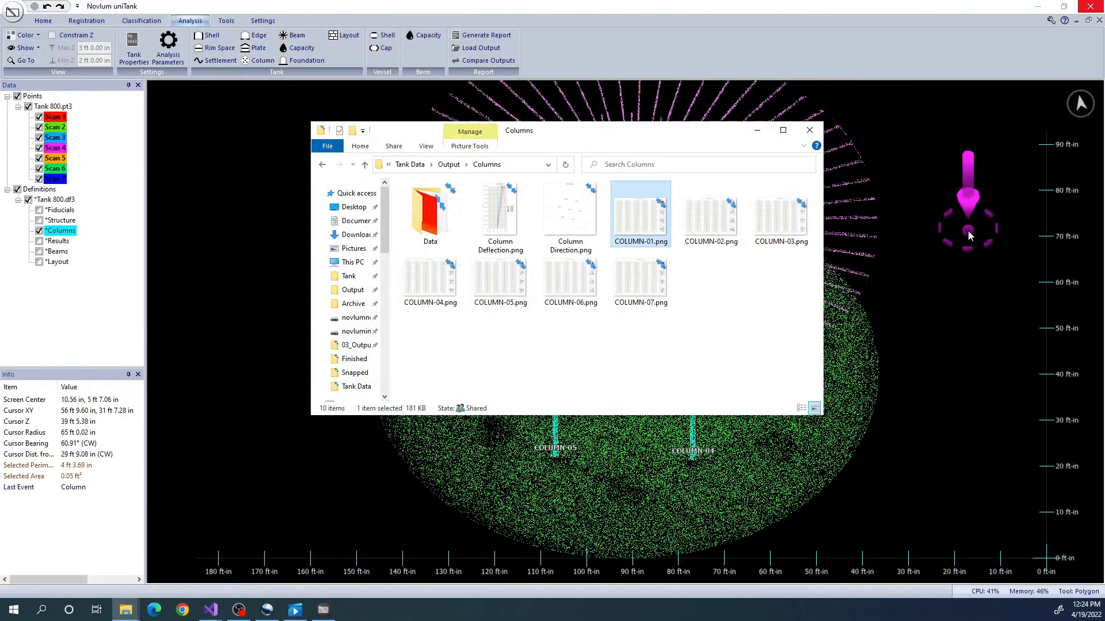
click(967, 226)
- Show only the points classified as Column and hide the Columns definitions
click(138, 20)
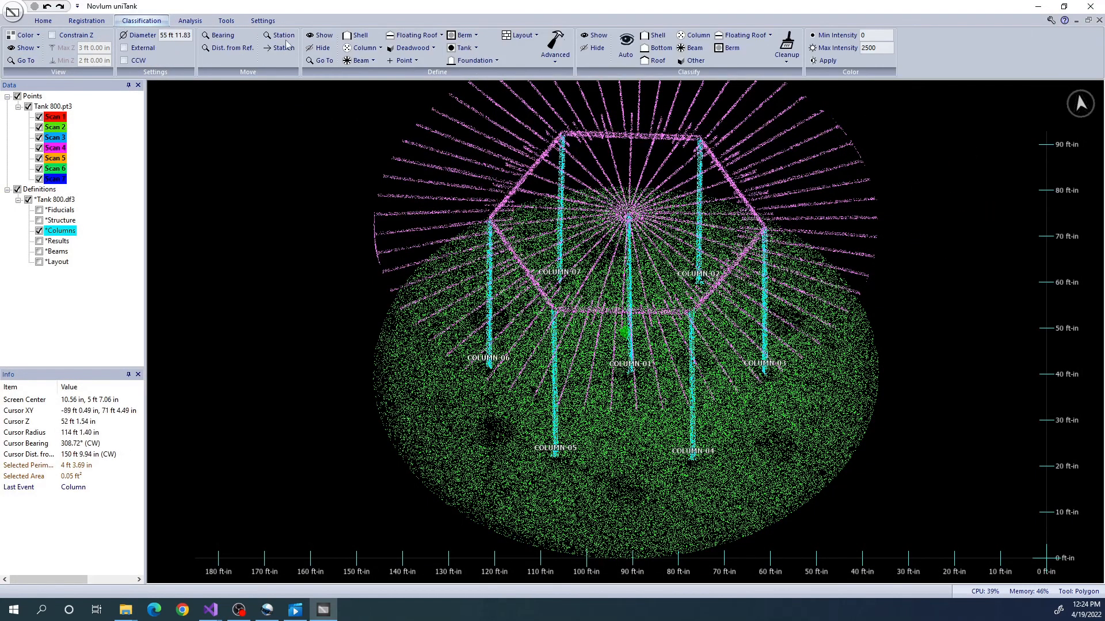
click(594, 35)
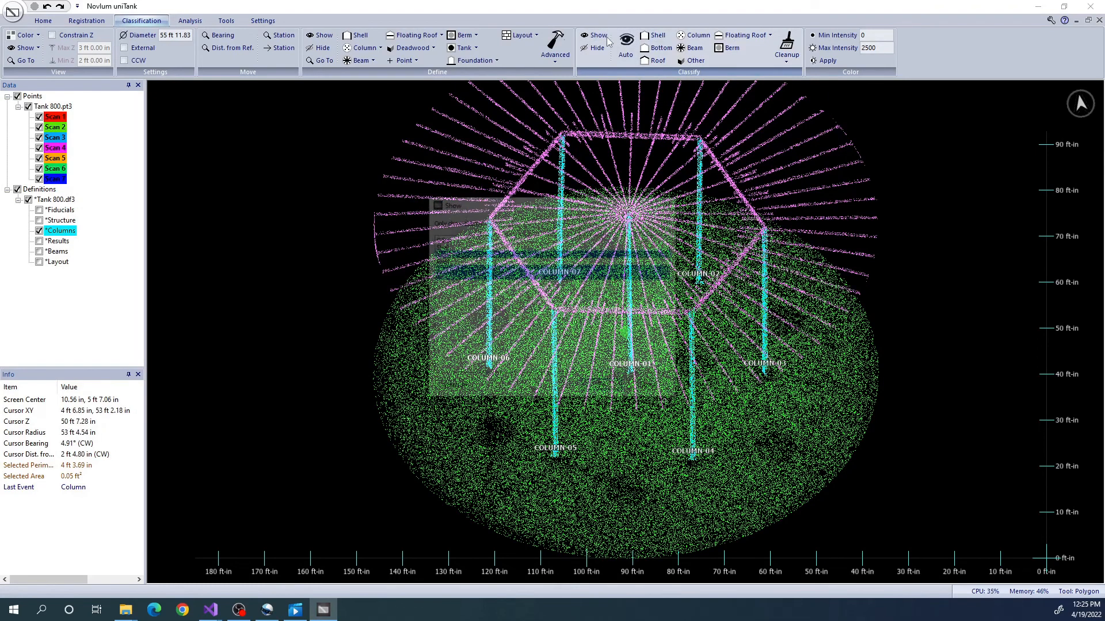
click(444, 276)
click(603, 388)
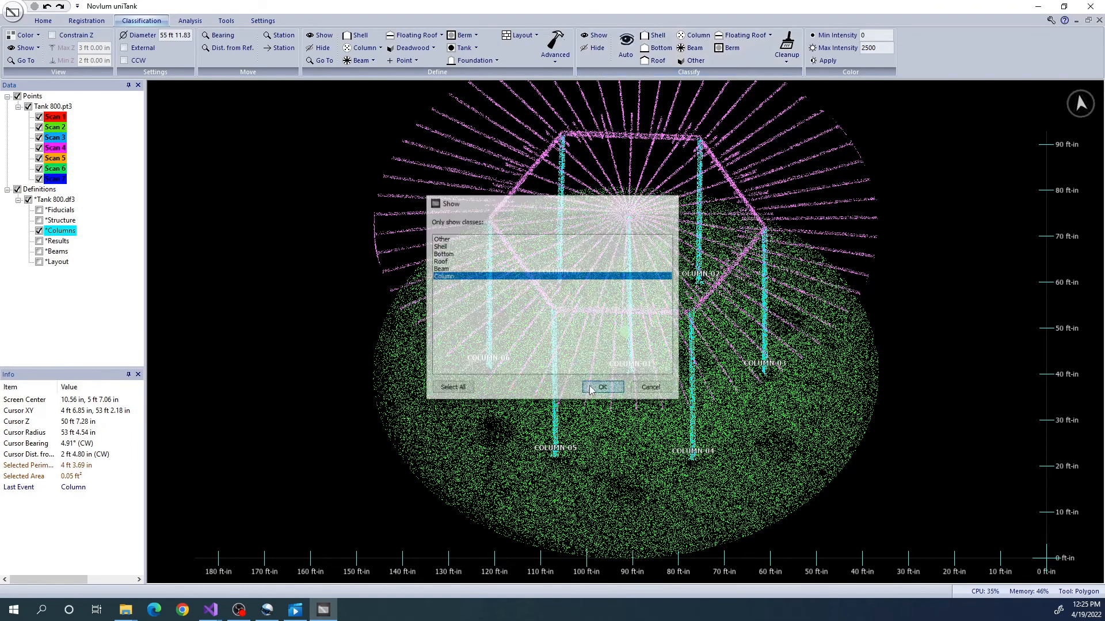
middle_drag(671, 428, 664, 260)
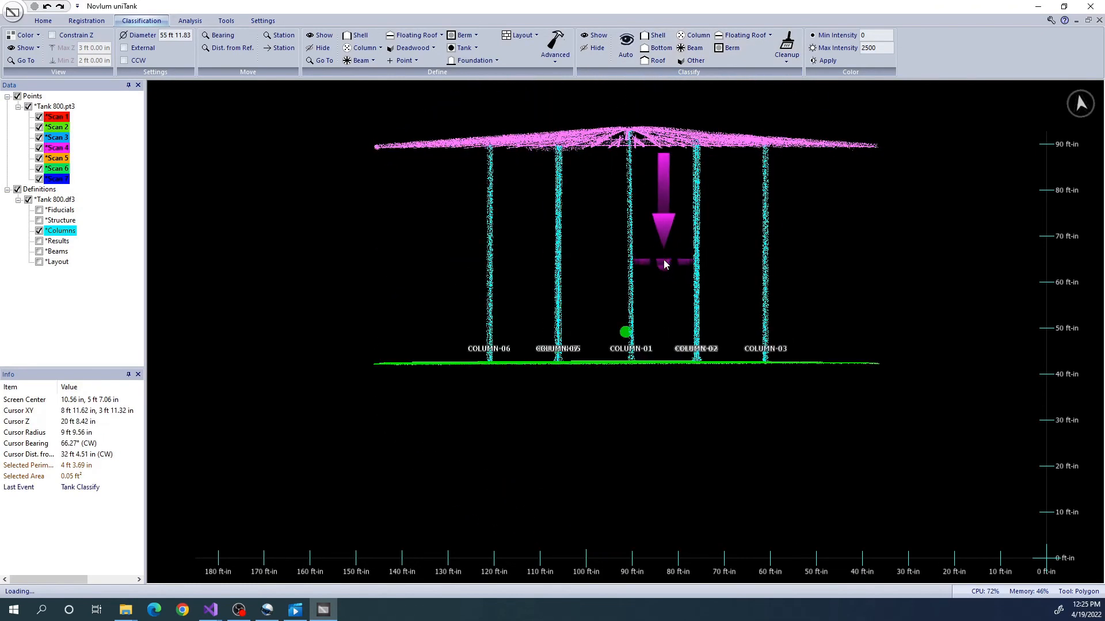
scroll(664, 259, up, 8)
mouse_move(729, 353)
mouse_down()
mouse_move(718, 236)
mouse_move(720, 271)
mouse_move(735, 230)
mouse_move(734, 356)
mouse_up()
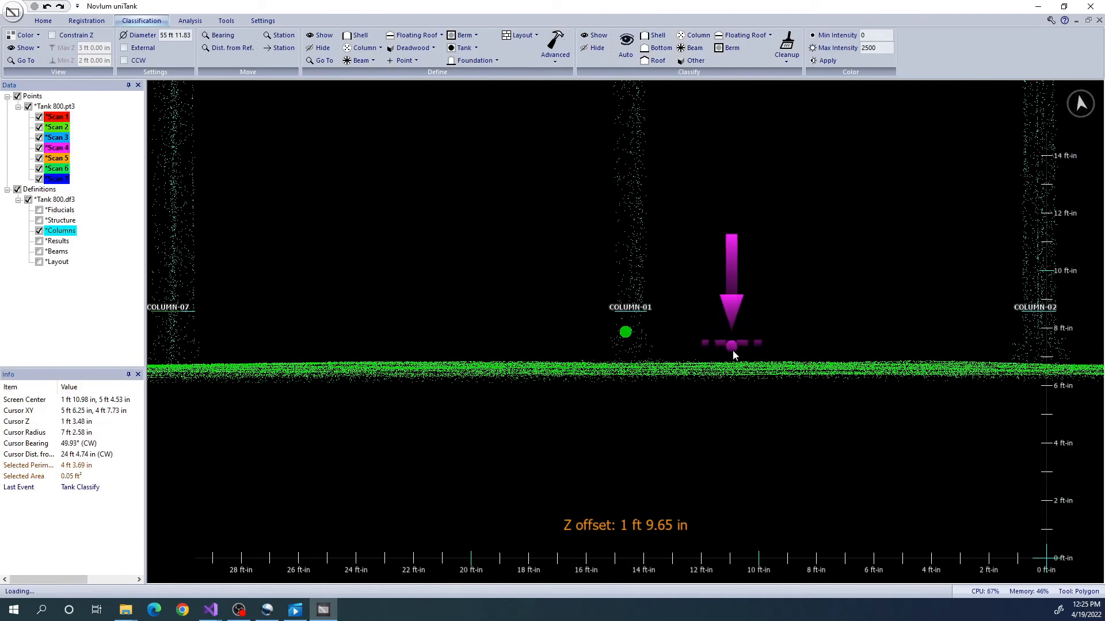
click(40, 231)
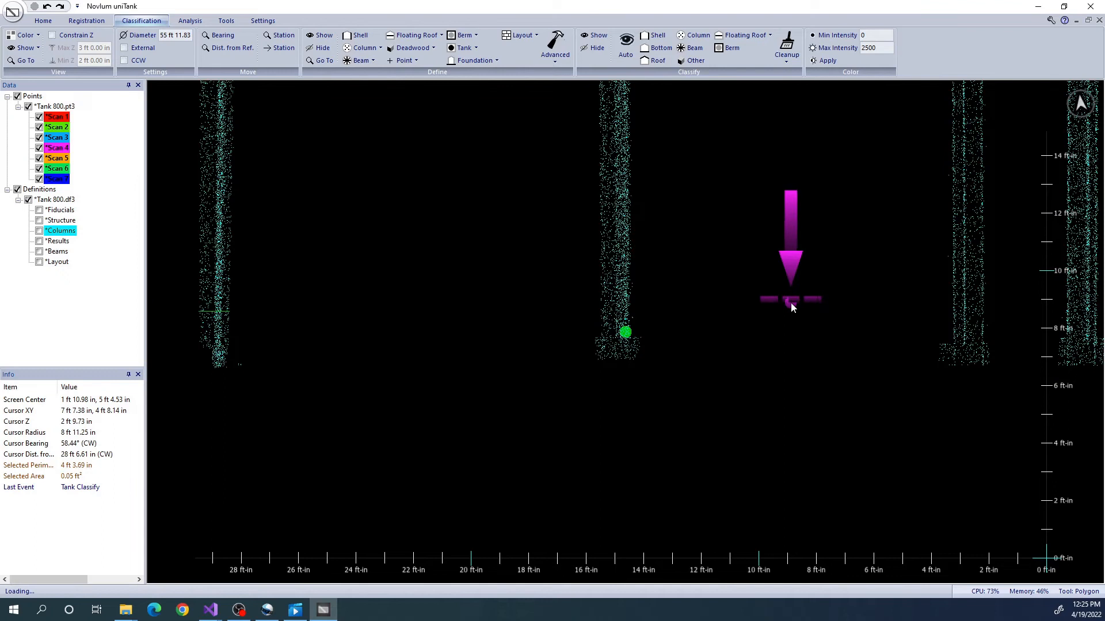
- Draw a circle about 3 ft 5.5 in in diameter around the center column's base, just above its wider base plates
scroll(790, 308, up, 2)
scroll(793, 300, up, 2)
scroll(794, 299, down, 5)
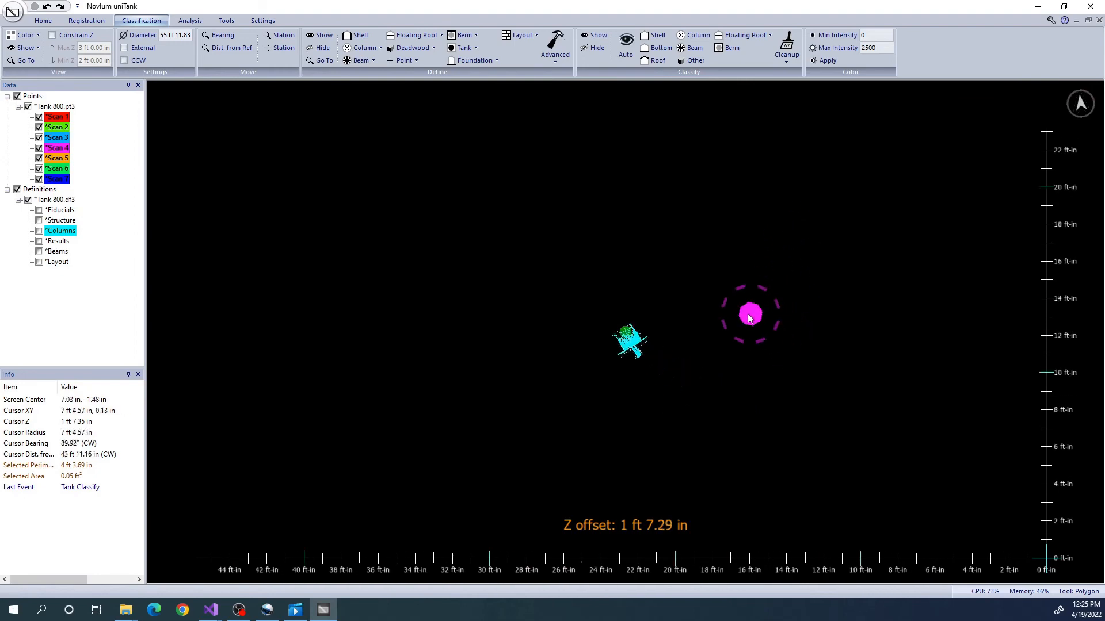
scroll(751, 320, up, 6)
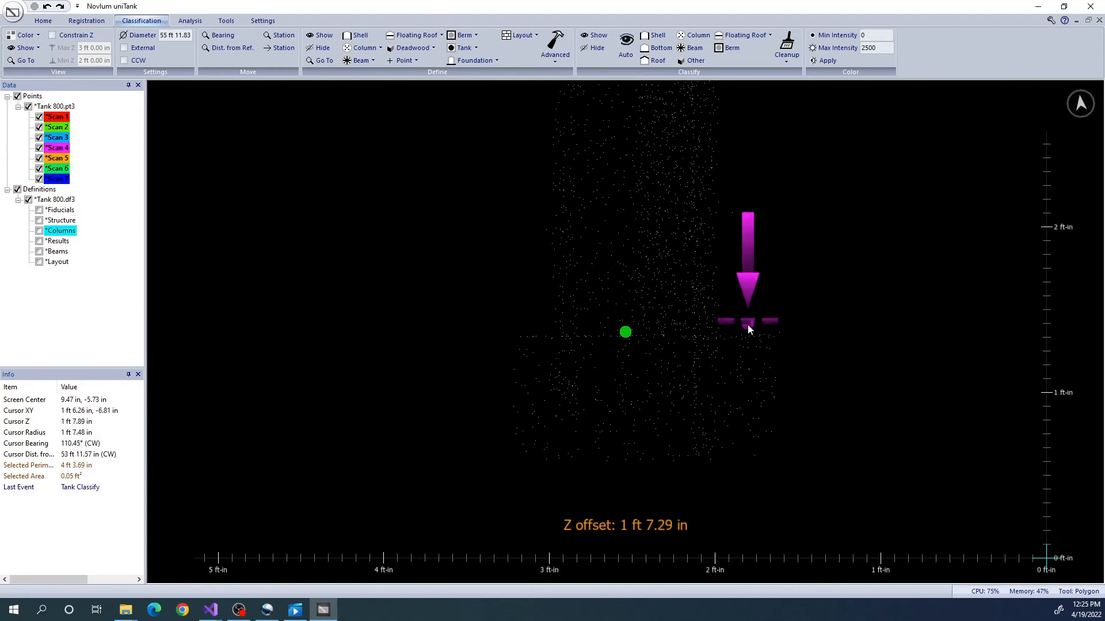
scroll(748, 325, down, 1)
click(446, 264)
key(c)
click(43, 21)
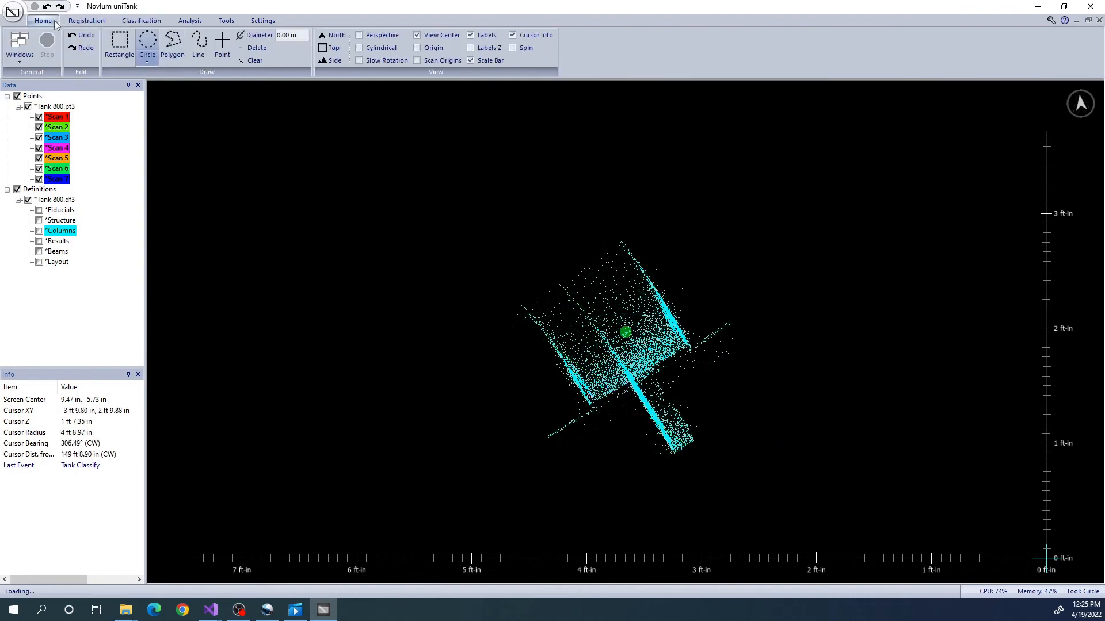
click(458, 276)
click(812, 473)
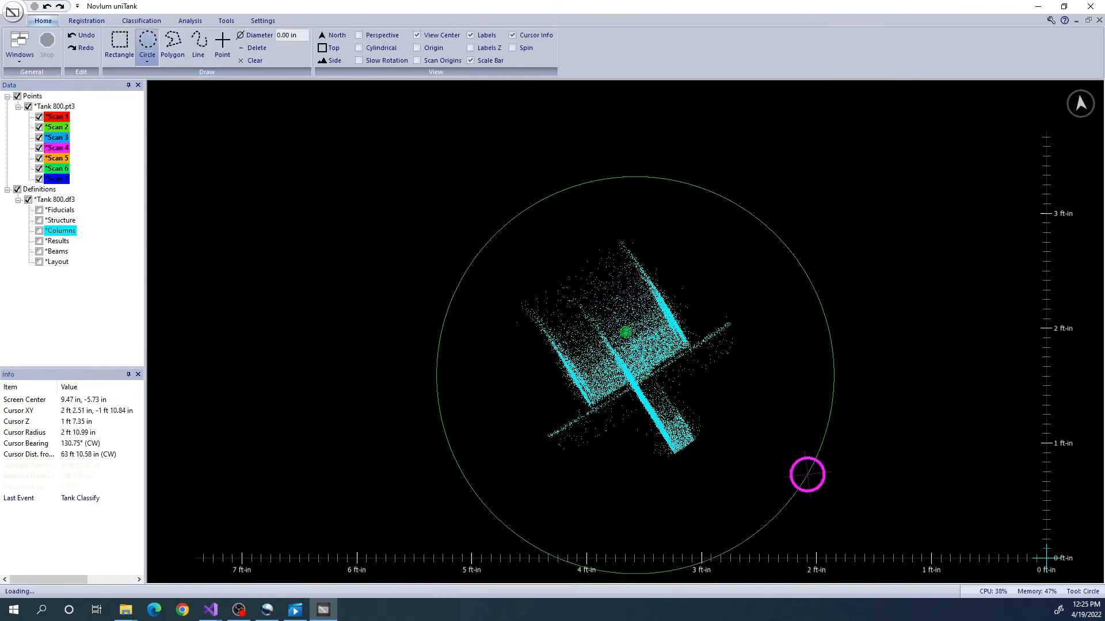
- Classify the circled base points below the circle's level as Other, with a minimum Z of 0
key(s)
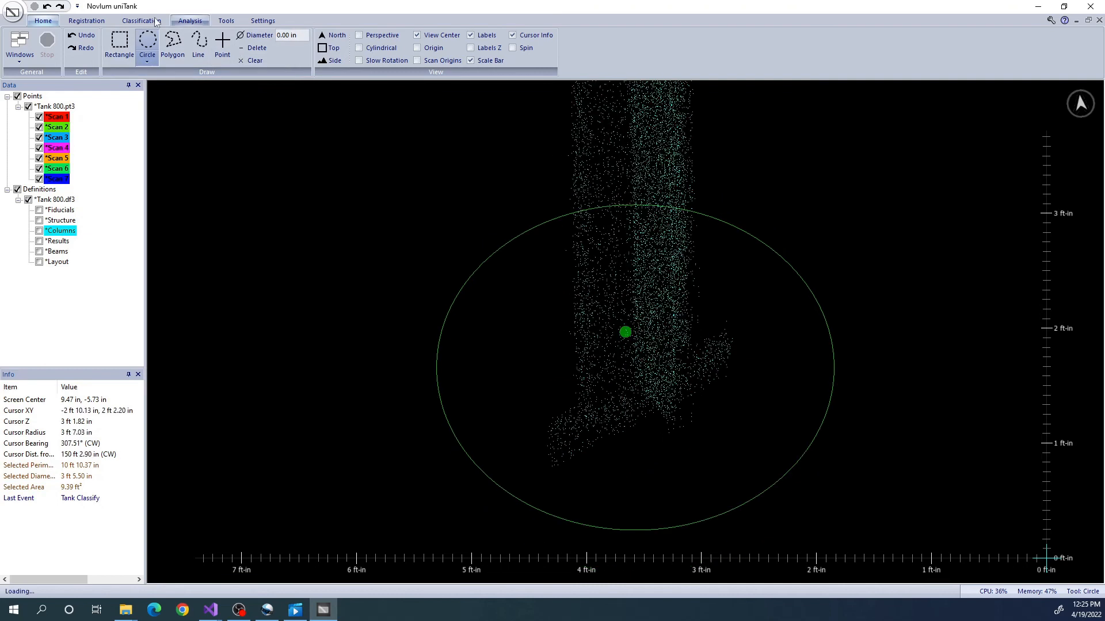
click(142, 21)
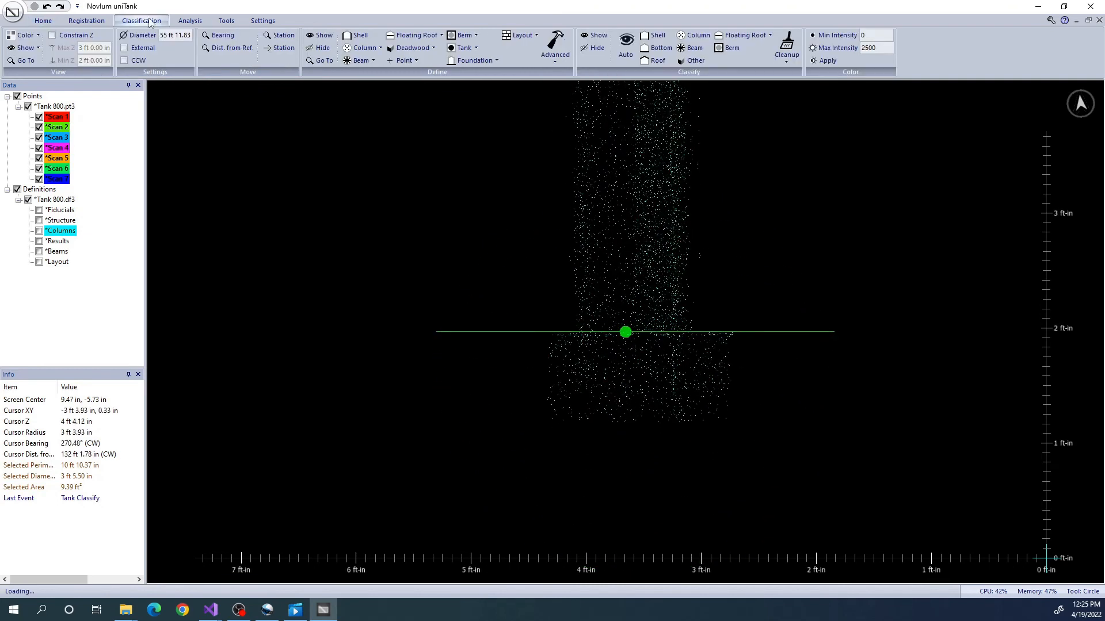
click(692, 61)
click(614, 389)
key(Tab)
text(0)
key(Return)
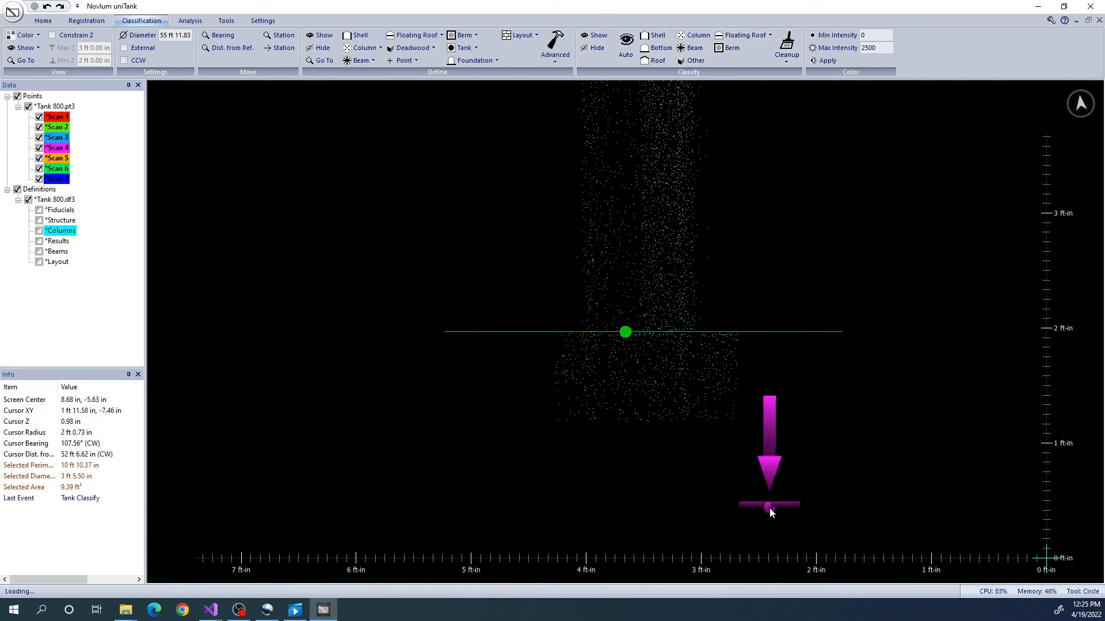
- Draw a circle about 3 ft in diameter around the center column's top, where its shape starts to widen
scroll(770, 508, down, 6)
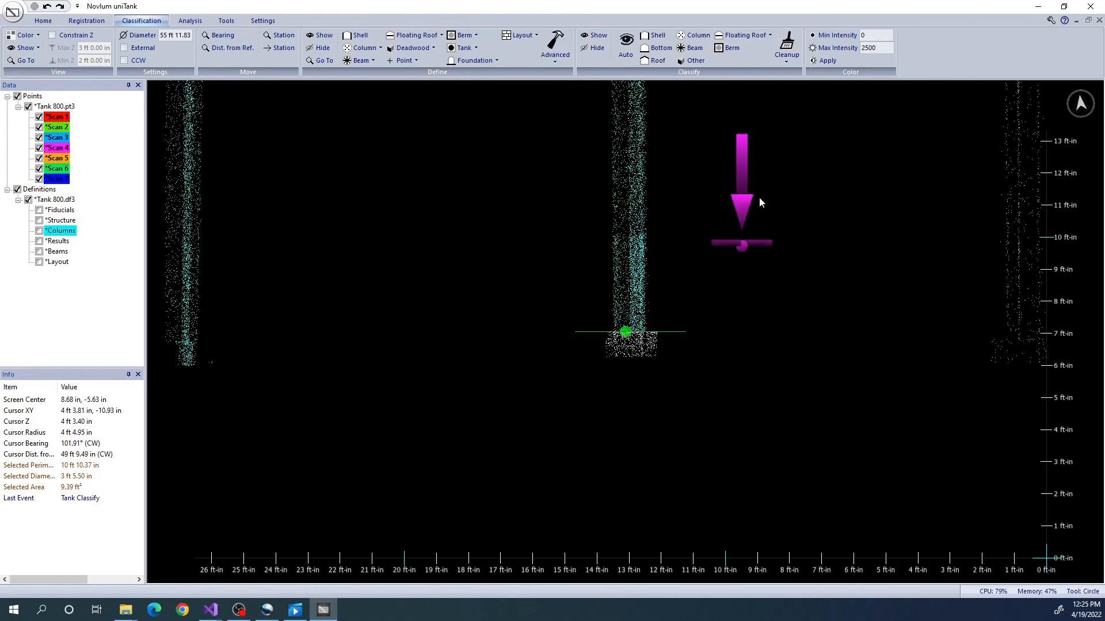
middle_drag(719, 200, 776, 449)
scroll(776, 449, down, 4)
middle_drag(751, 232, 700, 494)
middle_drag(707, 161, 797, 235)
scroll(722, 352, up, 8)
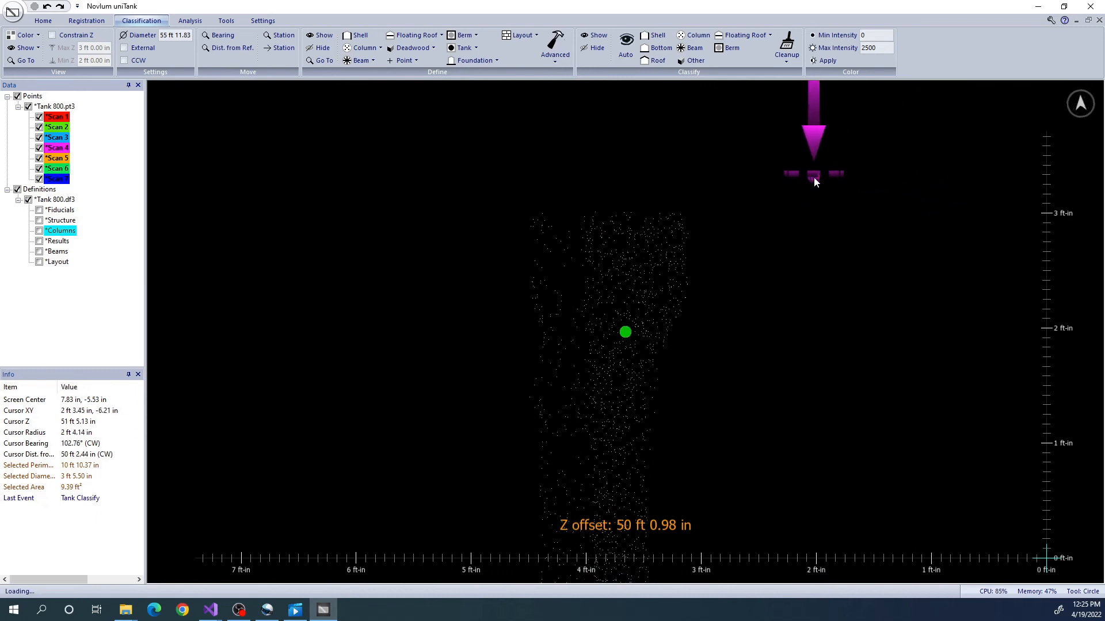
middle_drag(860, 277, 878, 182)
middle_drag(774, 427, 527, 232)
drag(528, 231, 831, 398)
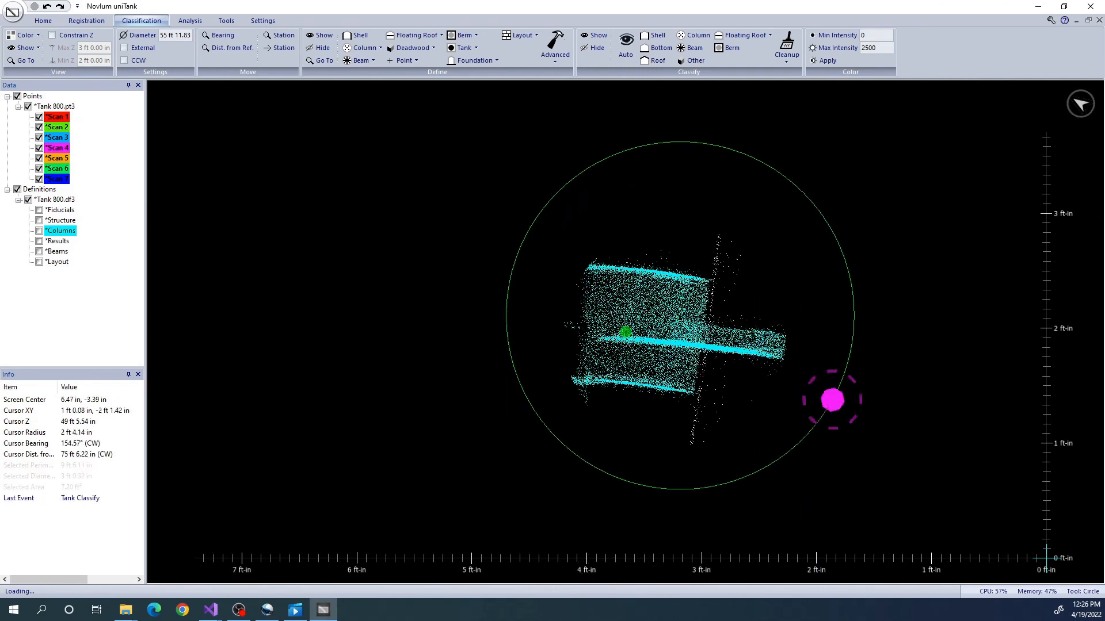
- Classify the circled points at the center column's top as Other between Z 52 ft and 49.5 ft
key(space)
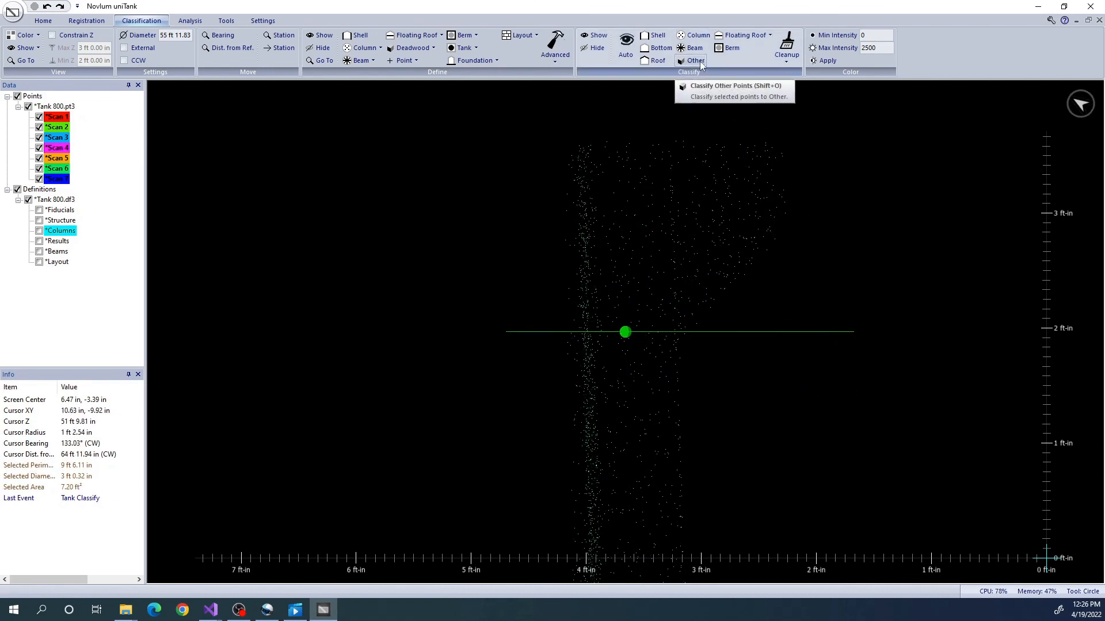
click(696, 61)
click(601, 388)
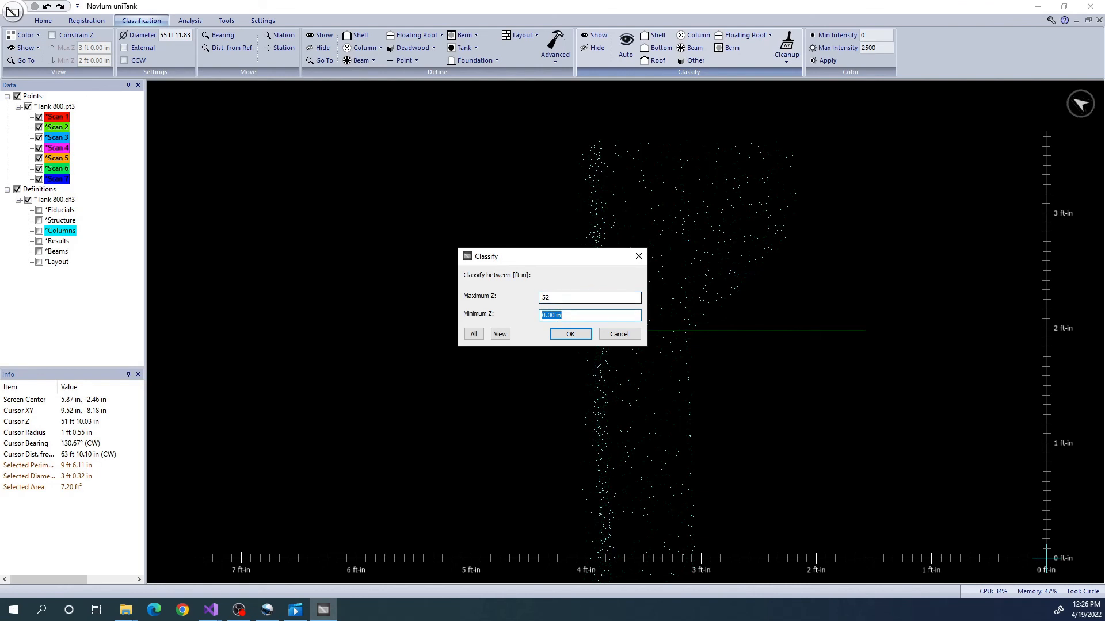
text(49.5)
key(Return)
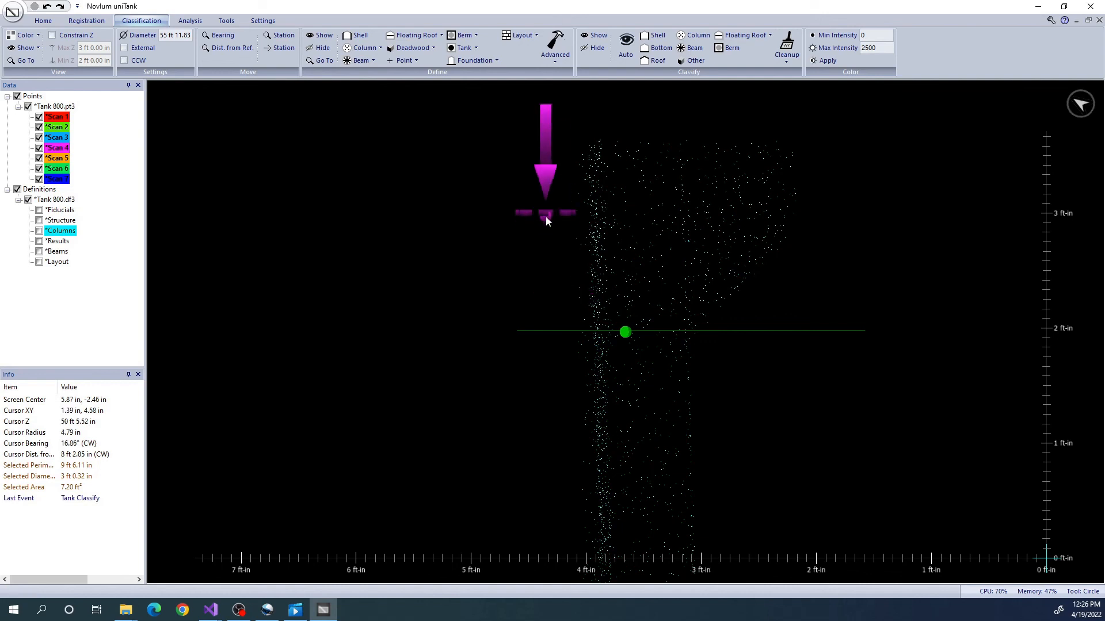
scroll(660, 412, down, 8)
scroll(662, 410, down, 3)
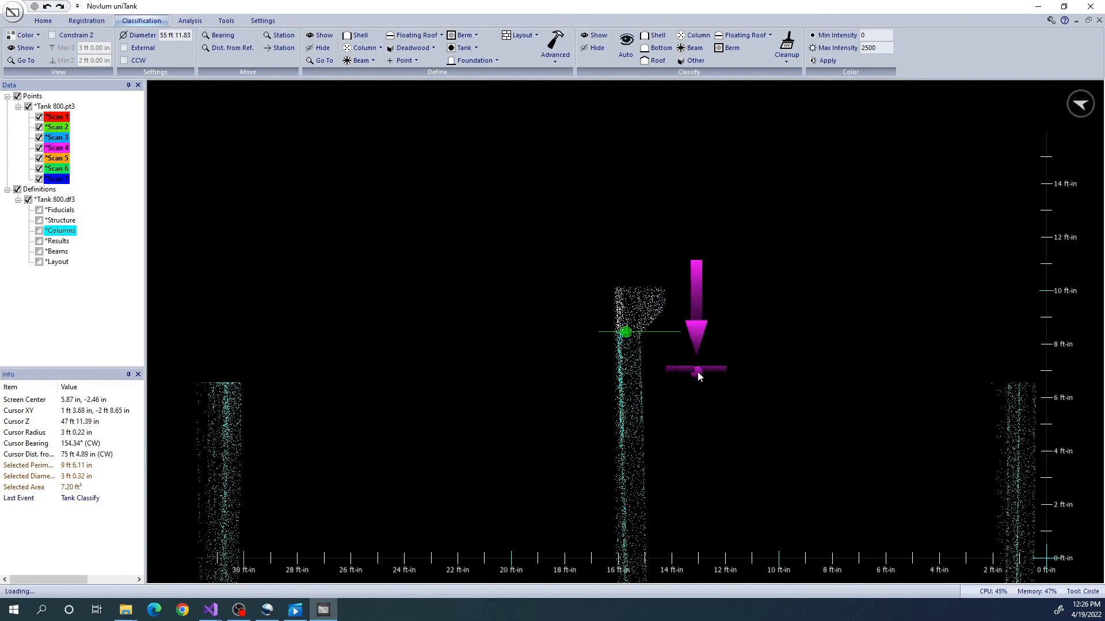
scroll(685, 362, down, 1)
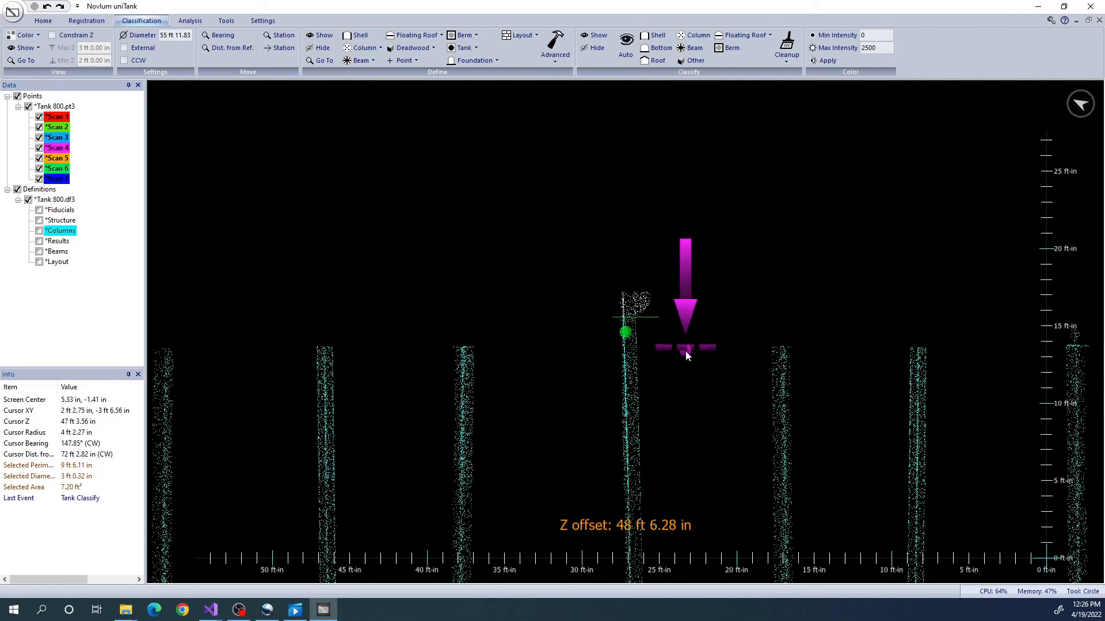